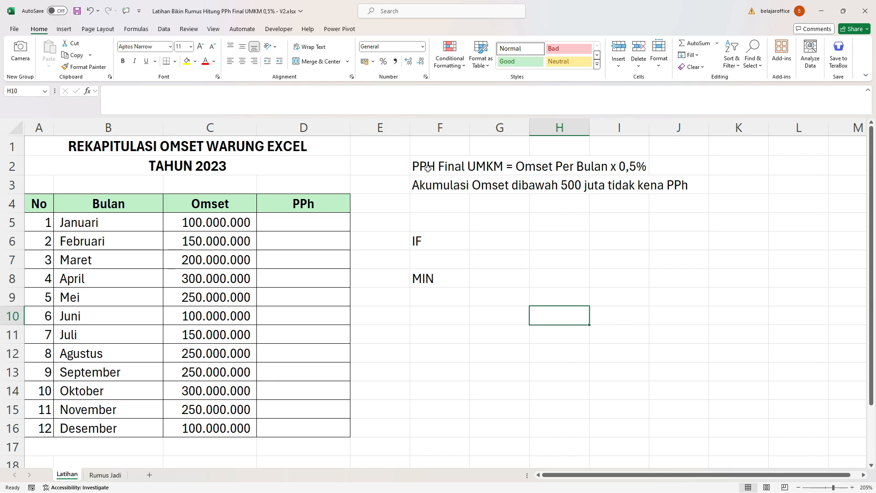
drag(428, 168, 568, 164)
click(436, 213)
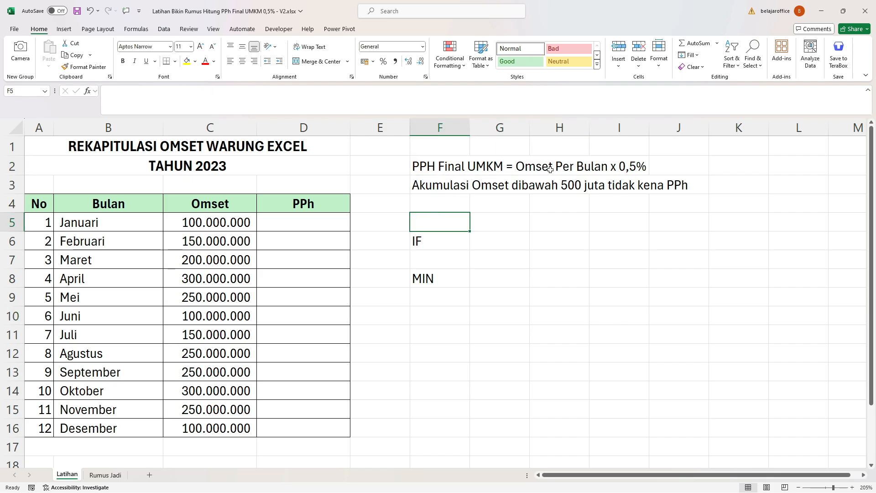
click(654, 165)
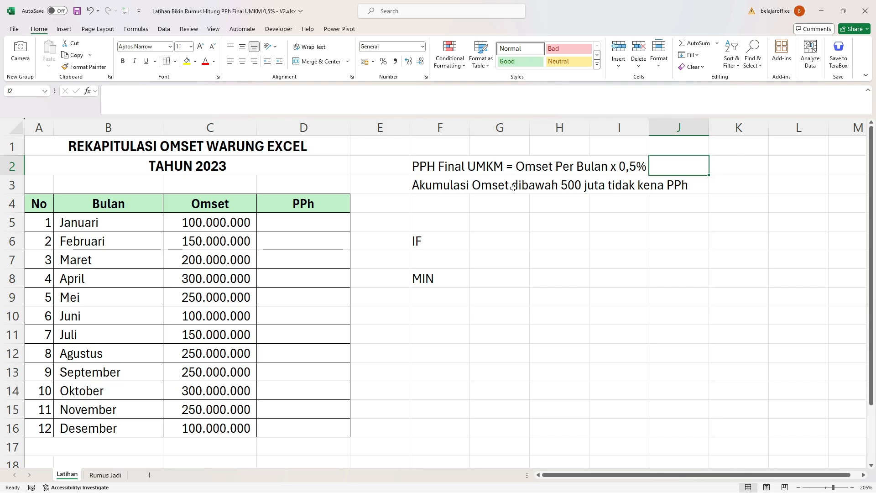
click(436, 244)
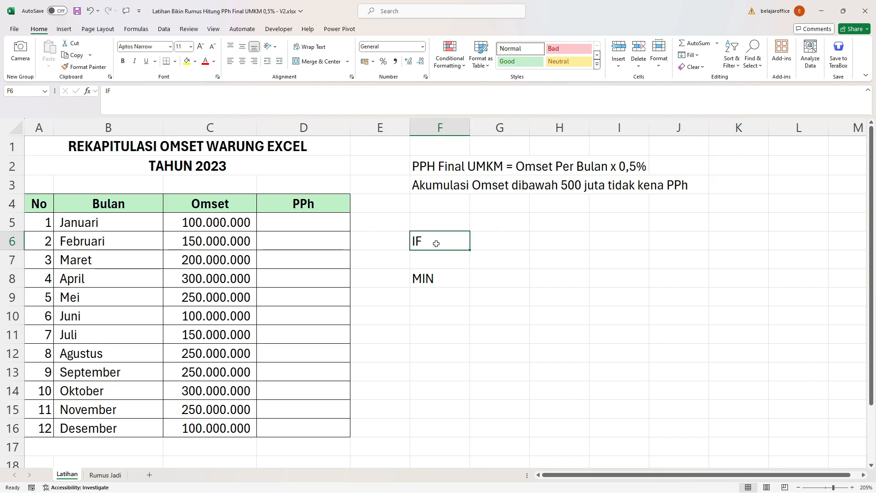
mouse_move(437, 244)
mouse_down()
mouse_move(435, 251)
mouse_move(439, 237)
mouse_up()
Insert a column between Omset and PPh, head it "Akumulasi Omset" in D4, and fit its width to the heading.
right_click(276, 131)
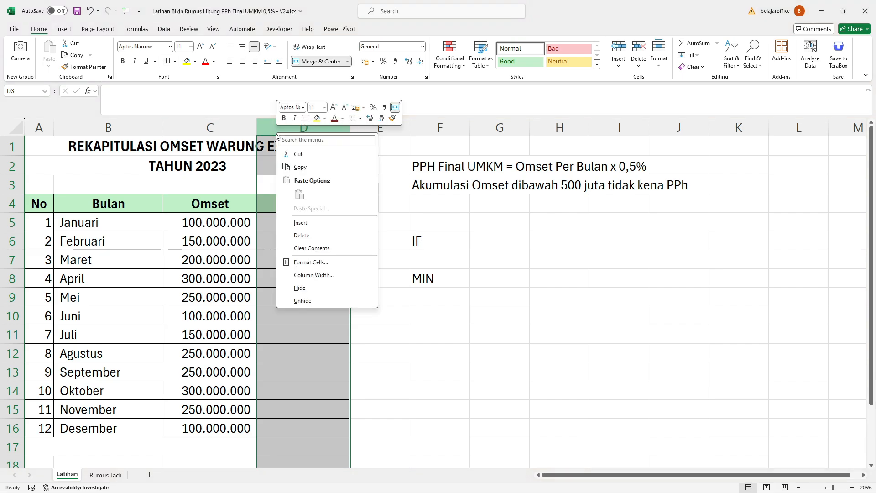
click(307, 224)
click(301, 203)
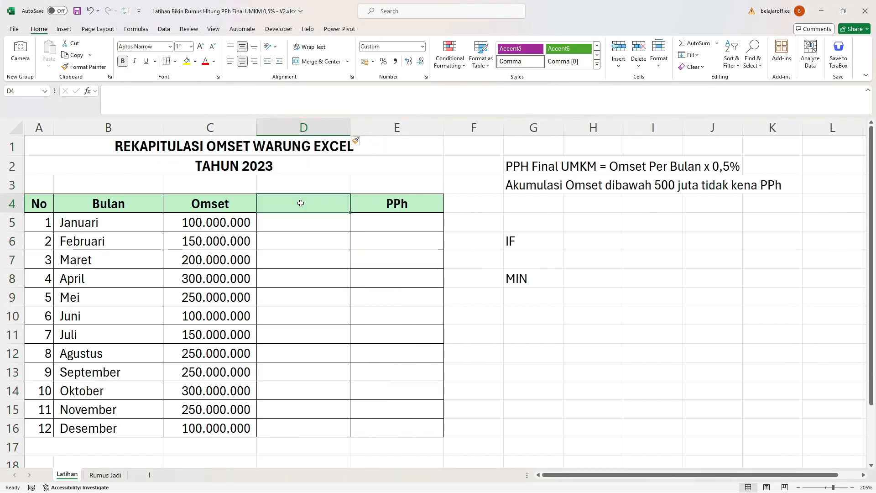
text(Akum)
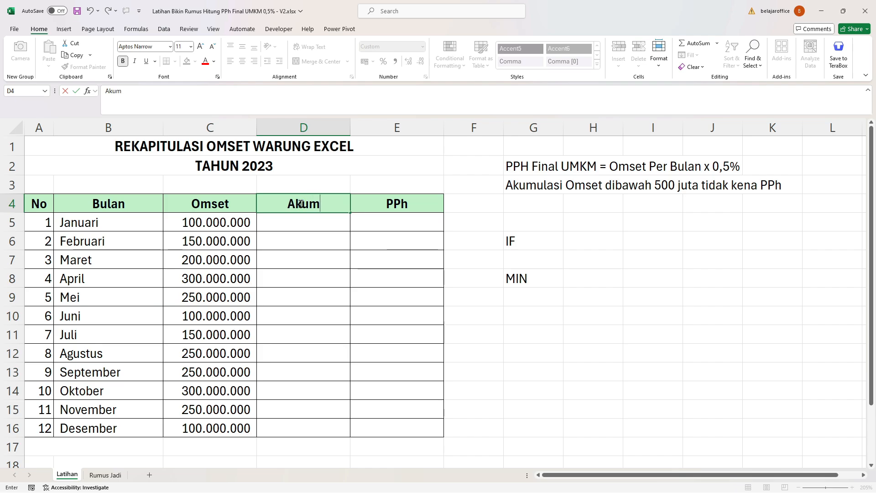
text(ulasi Omset)
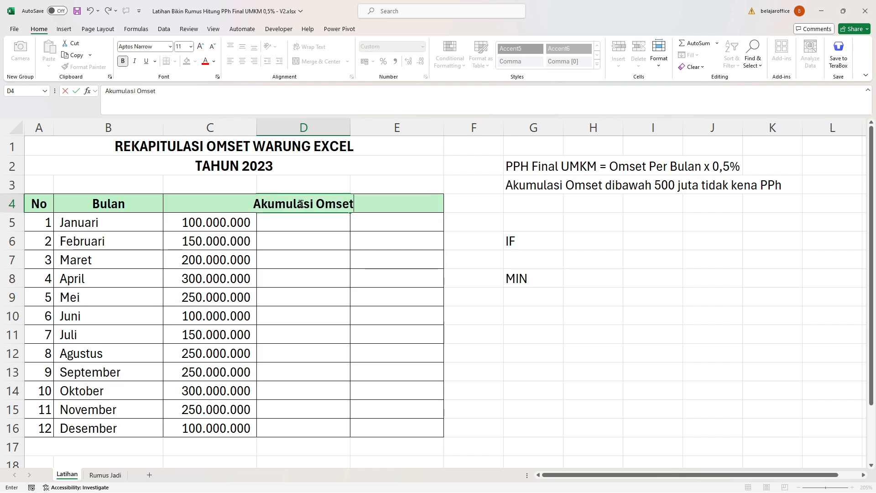
key(Return)
double_click(350, 128)
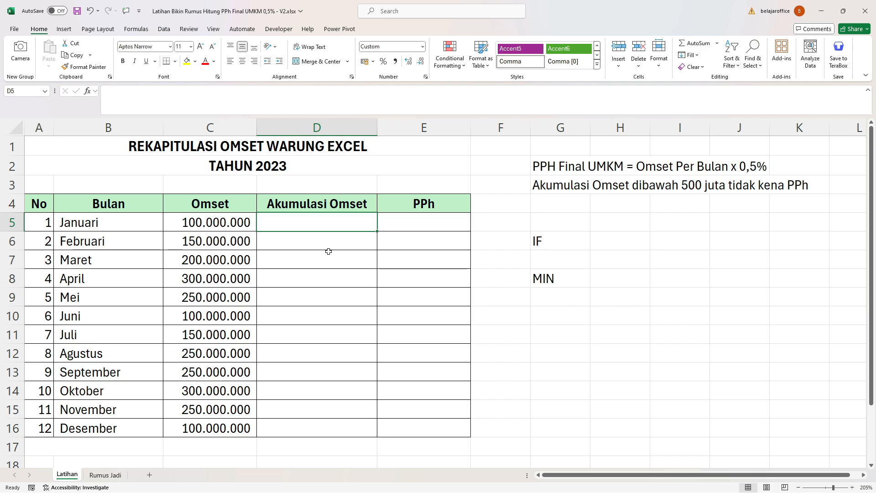
Enter the formula =C5 in D5 as January's accumulated turnover.
text(=)
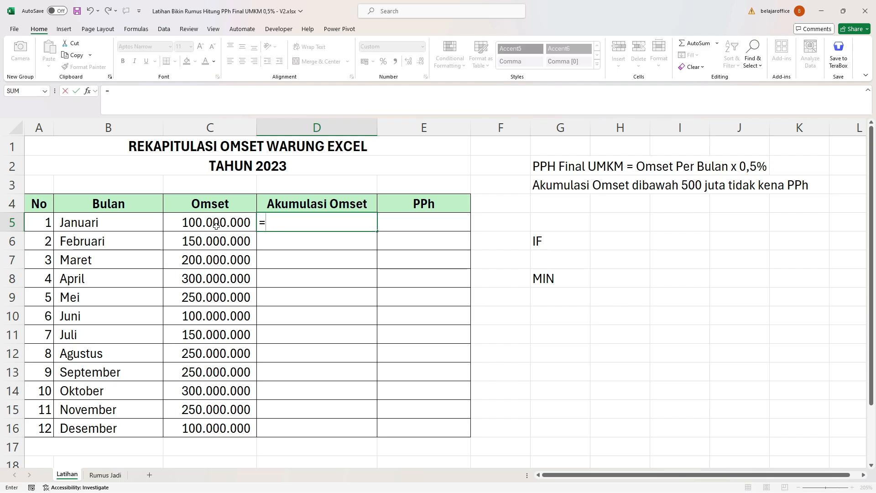
click(216, 225)
key(Return)
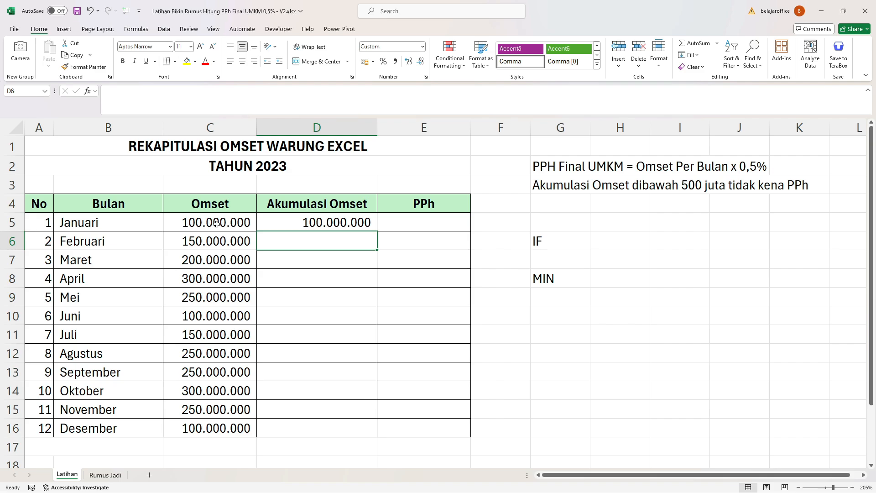
Enter the running-total formula =C6+D5 in D6 and fill it down through D16.
text(=)
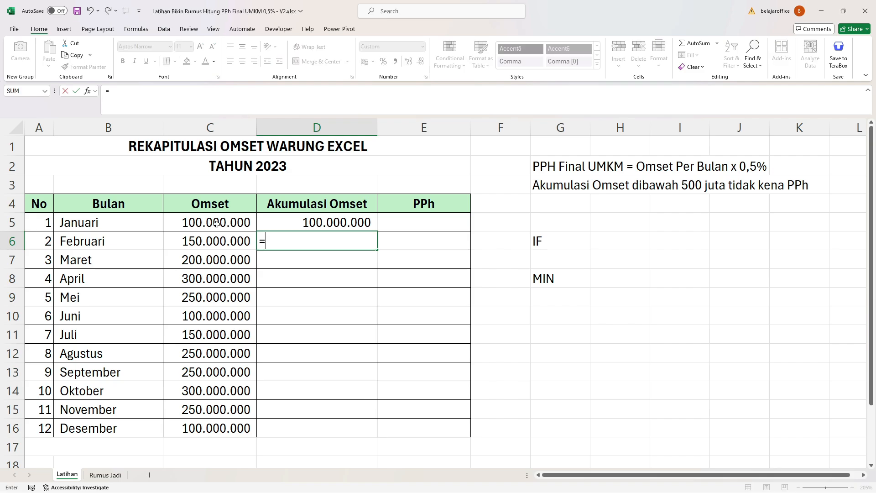
click(196, 240)
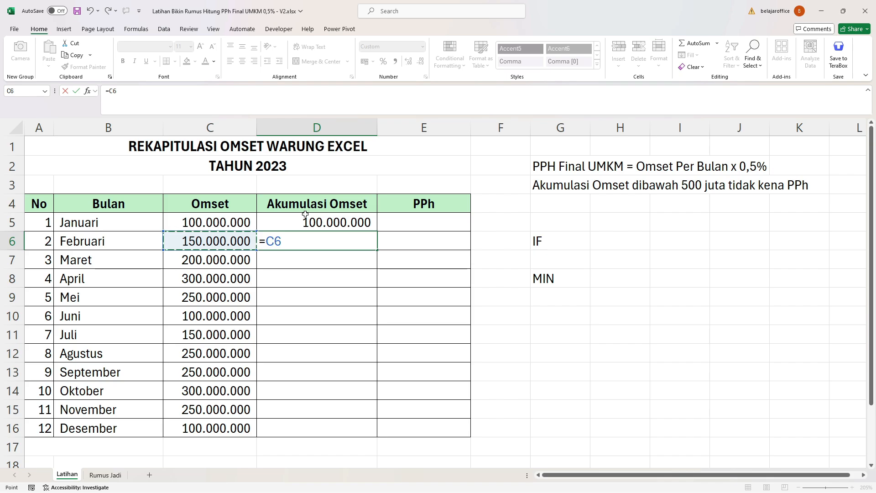
text(+)
click(341, 224)
key(Return)
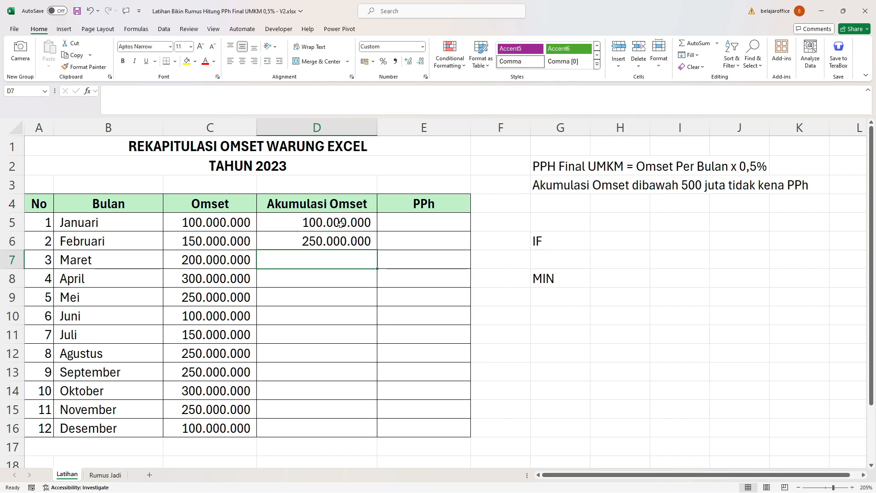
click(343, 242)
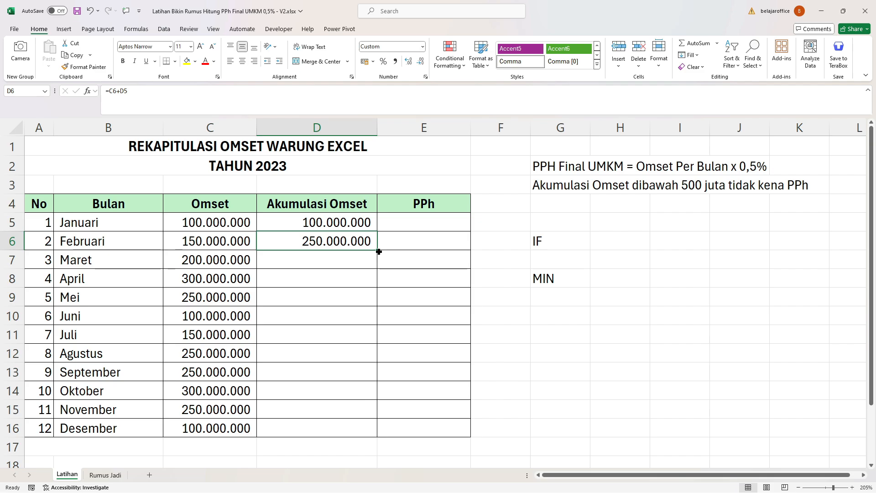
drag(378, 253, 368, 434)
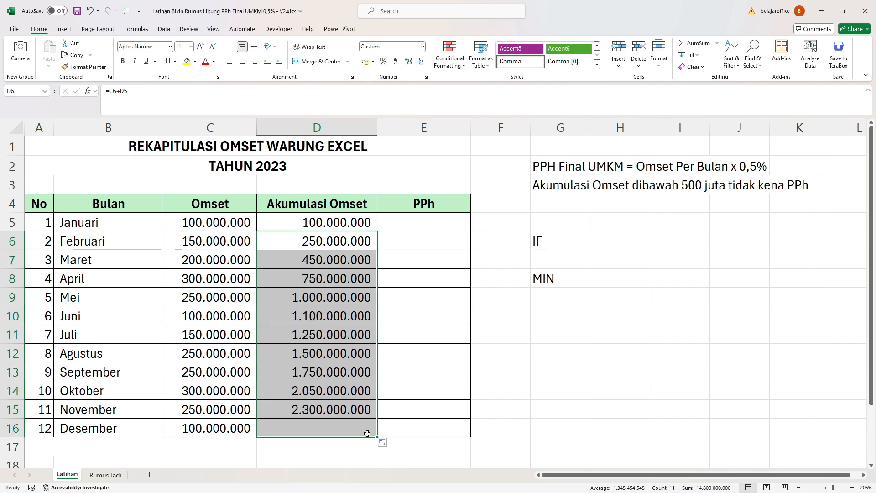
Compare the total of the monthly turnover in C5:C16 with December's accumulated turnover in D16.
click(331, 428)
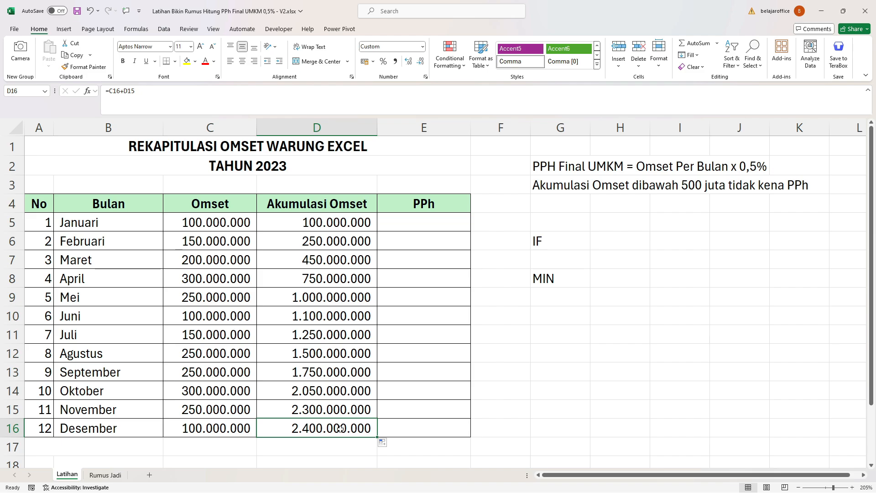
drag(215, 222, 216, 431)
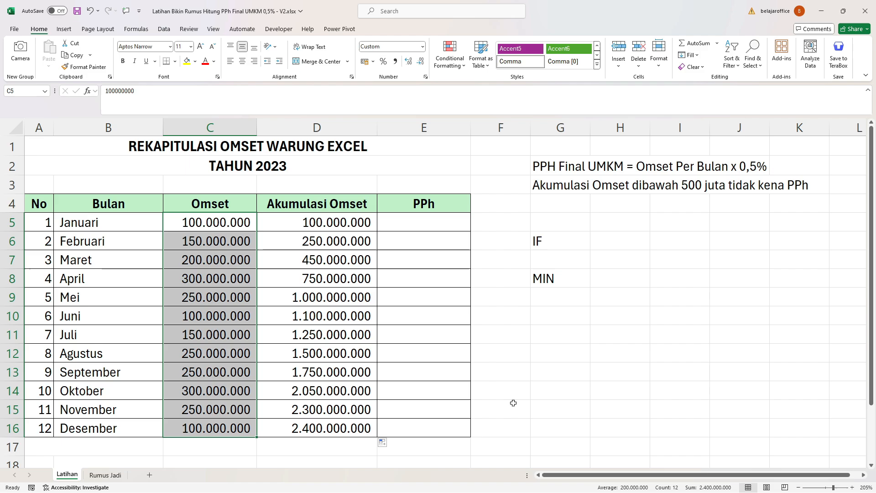
key(Right)
key(Right)
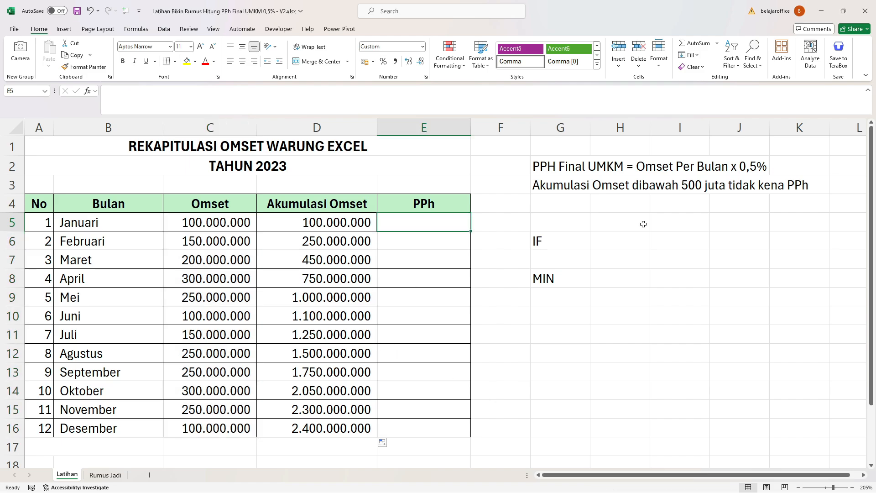
click(566, 278)
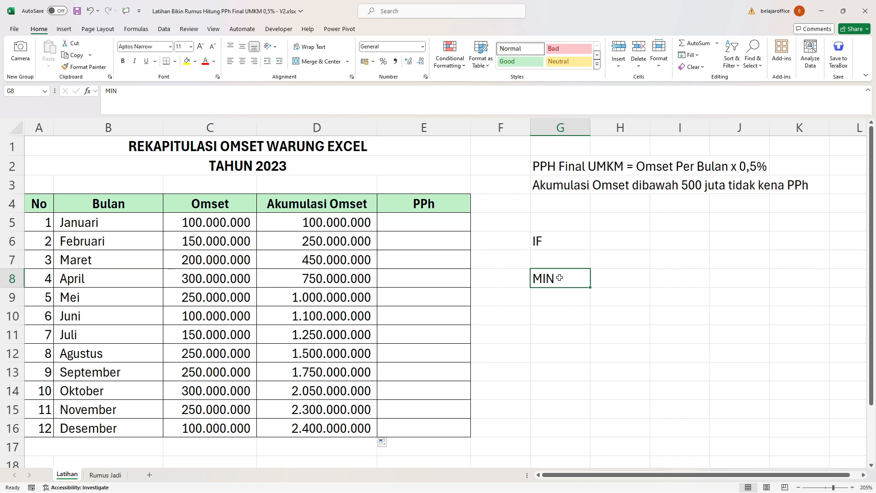
click(407, 221)
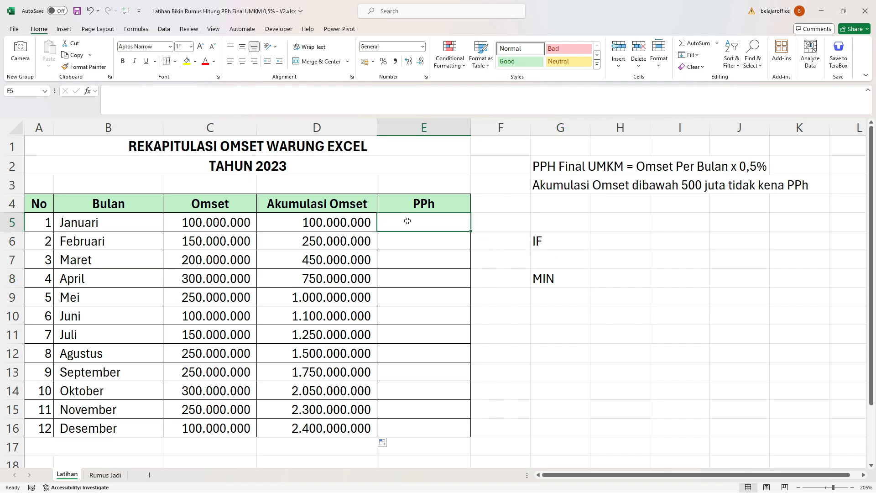
drag(539, 166, 804, 186)
click(571, 283)
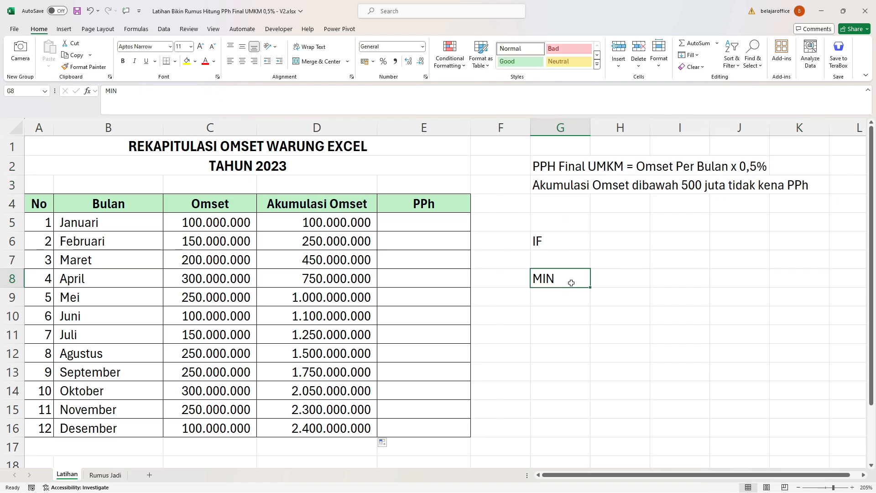
Enter the example formula =MIN(5;10;3) in H8, beside the MIN label, and review its arguments.
click(611, 283)
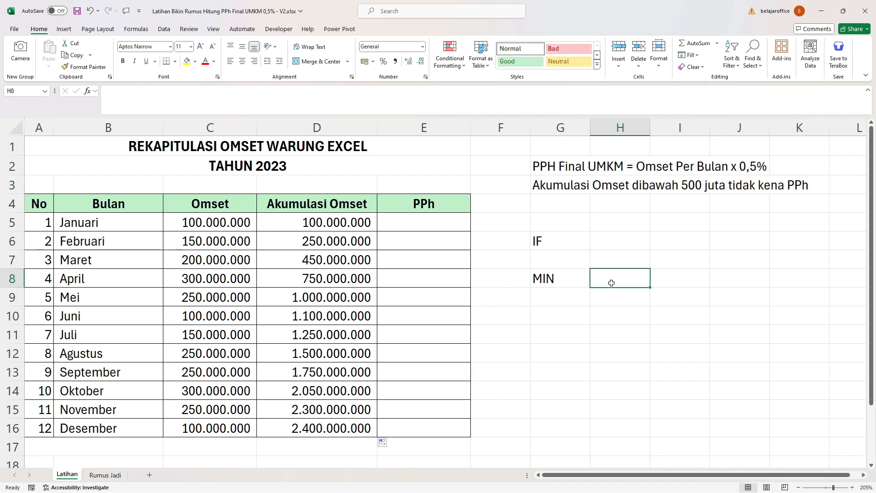
text(=)
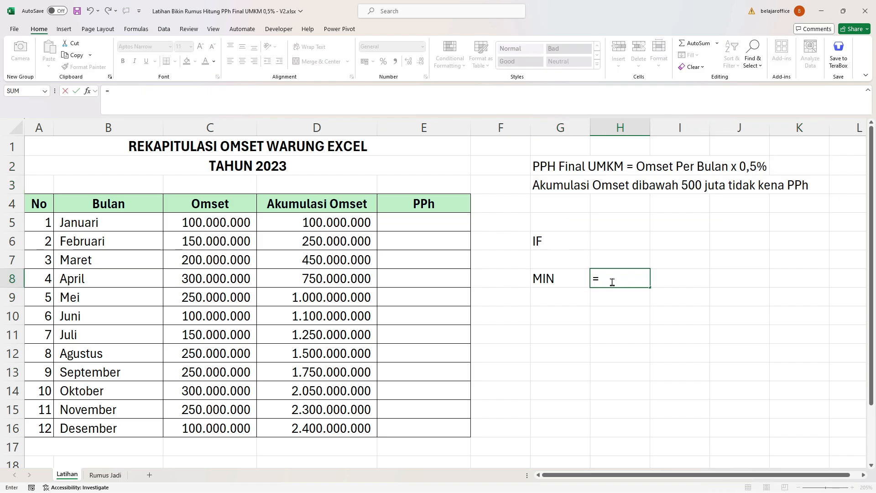
text(MIN)
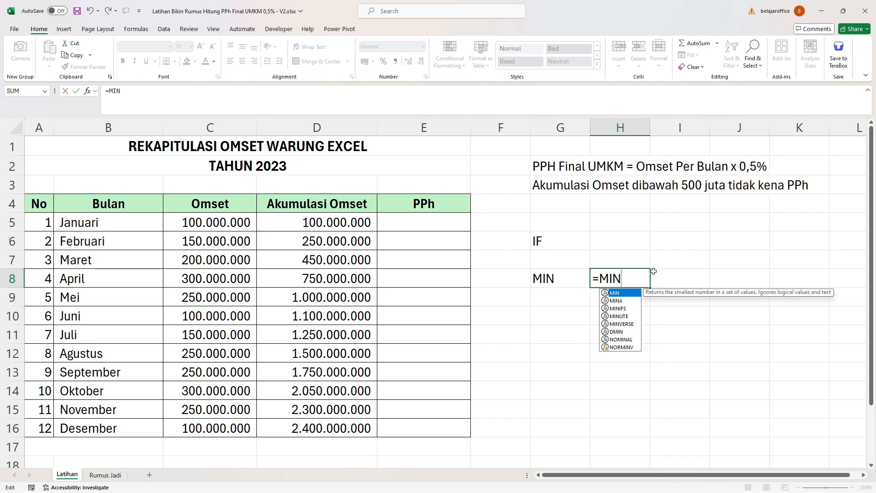
text(()
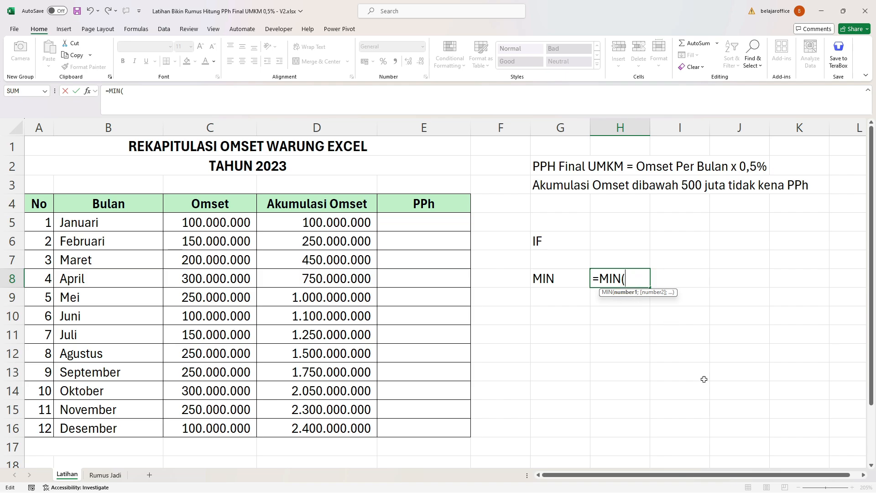
text(5;10;)
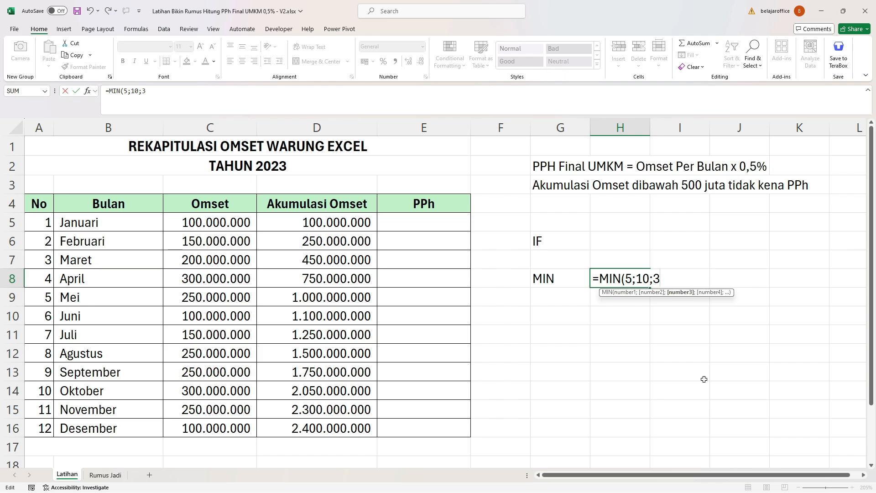
text(3))
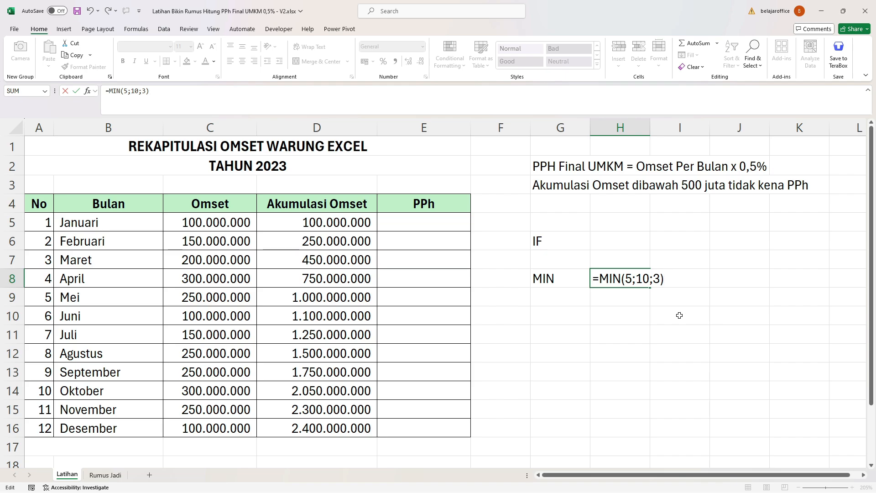
key(Return)
click(632, 275)
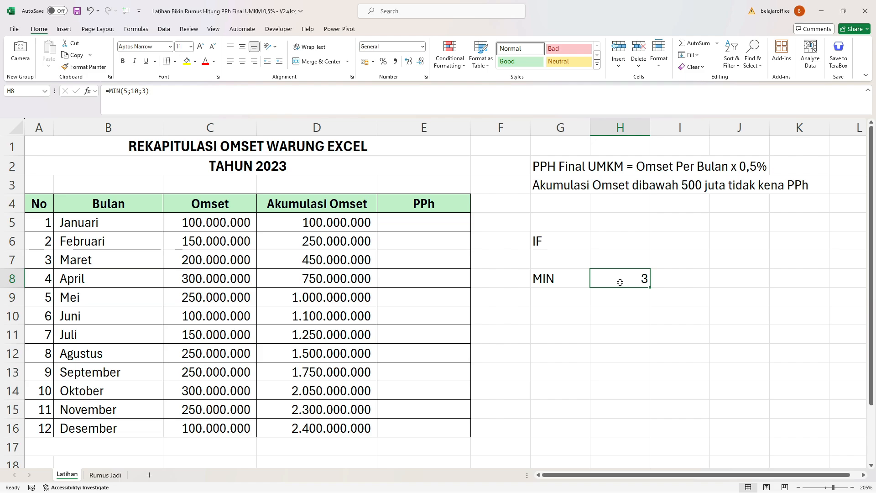
double_click(622, 281)
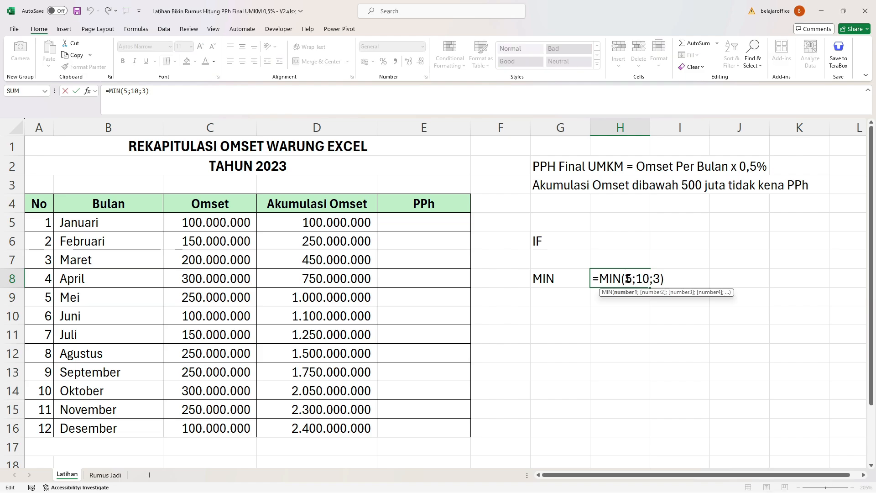
drag(625, 280, 660, 279)
key(Return)
Enter the formula =IF(D5>500000000;C5*0,5%;0) in E5 as January's PPh.
click(423, 226)
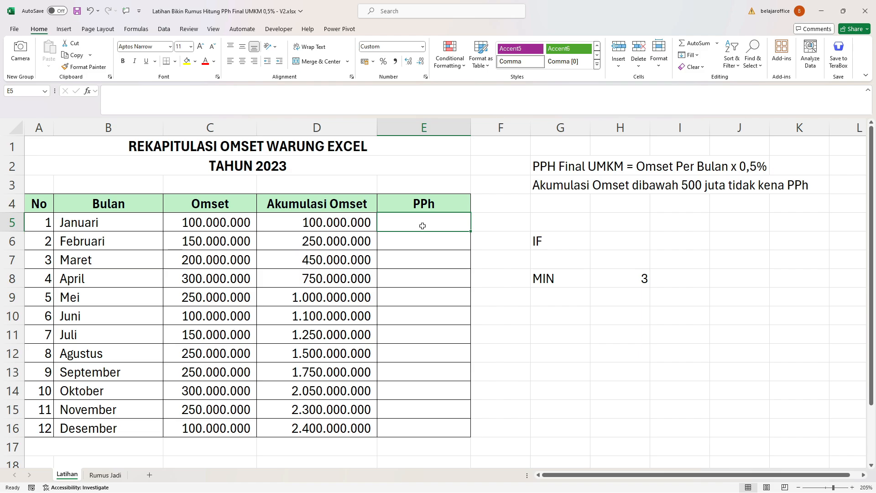
text(=IF()
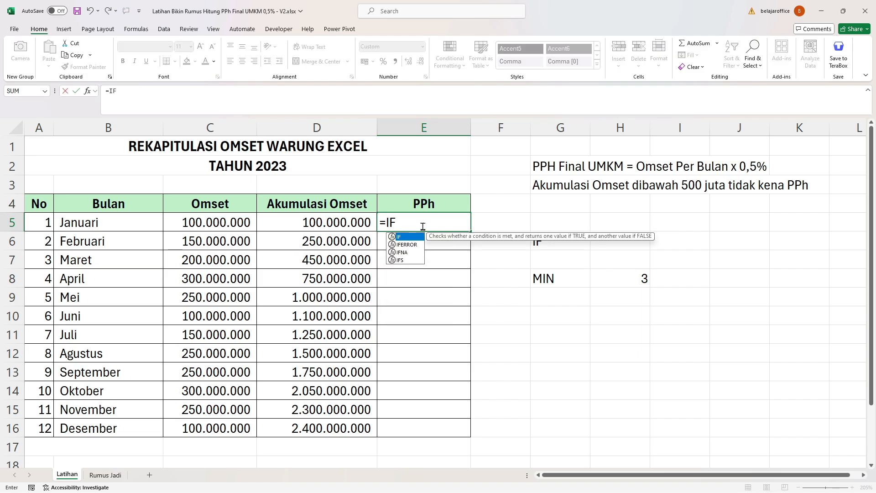
click(362, 220)
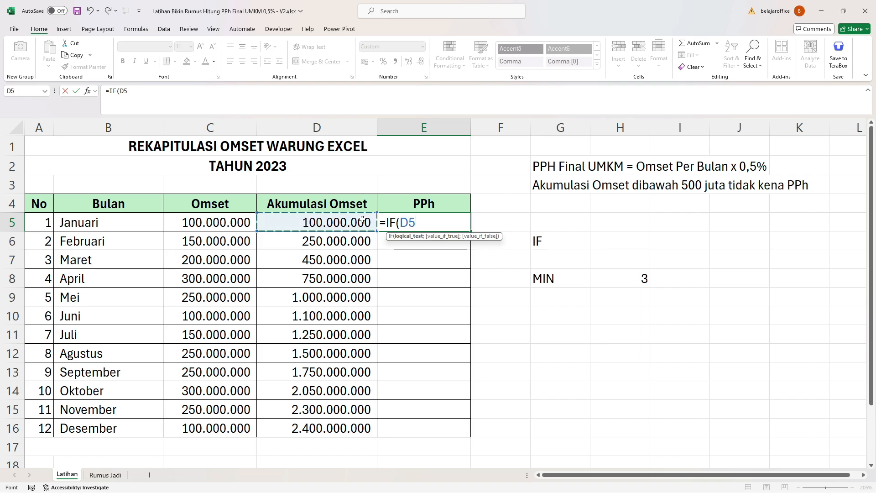
text(>)
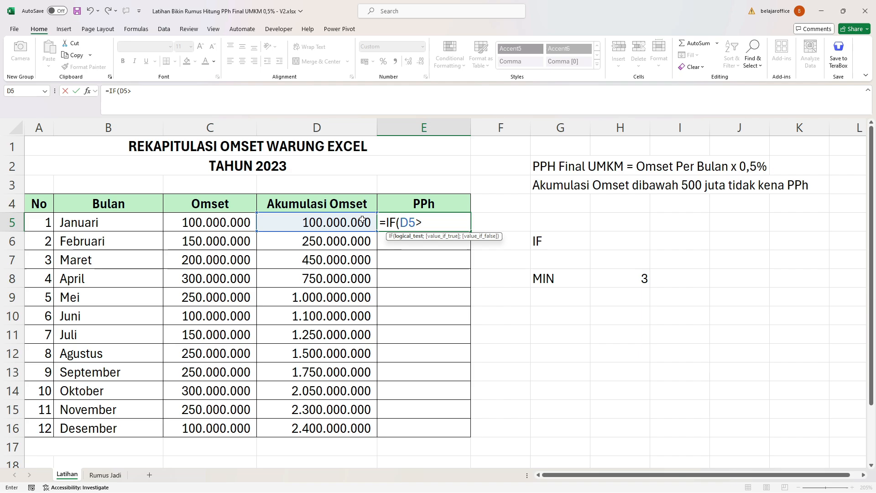
text(500000000)
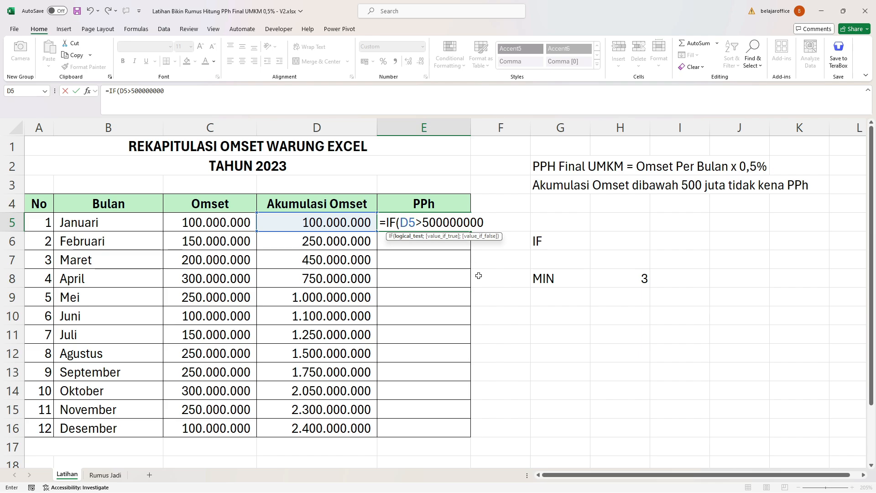
text(;)
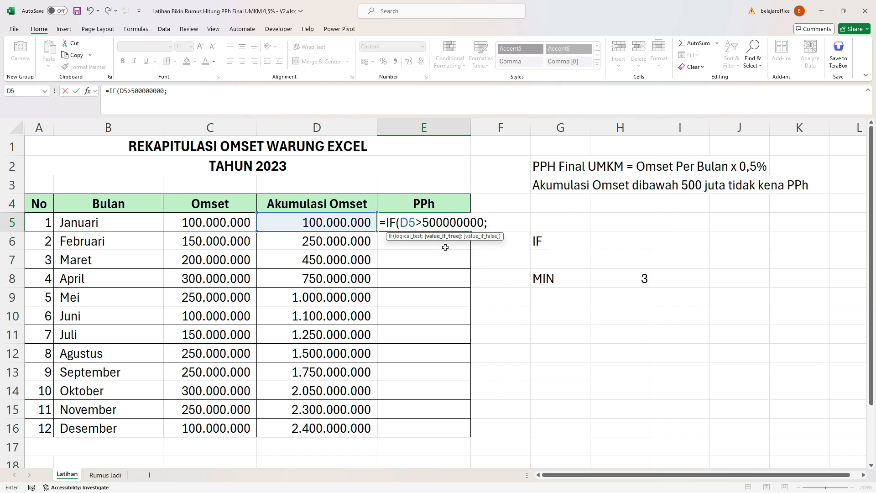
click(184, 222)
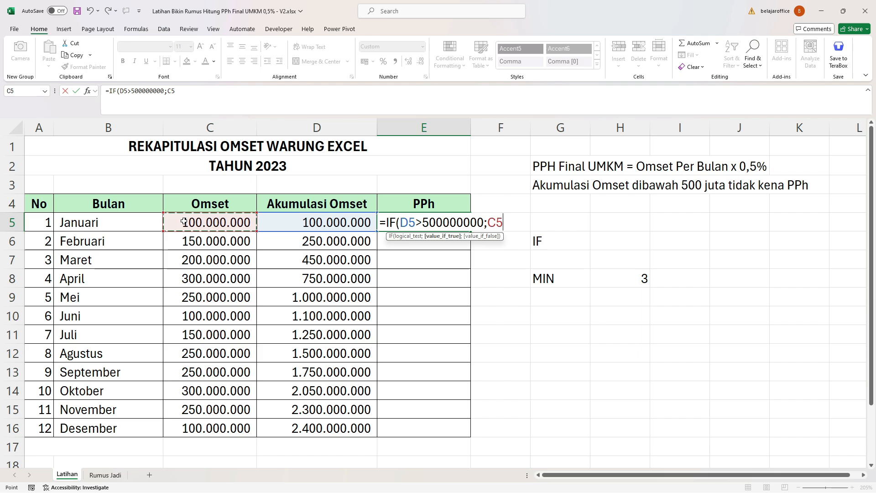
text(*0,5)
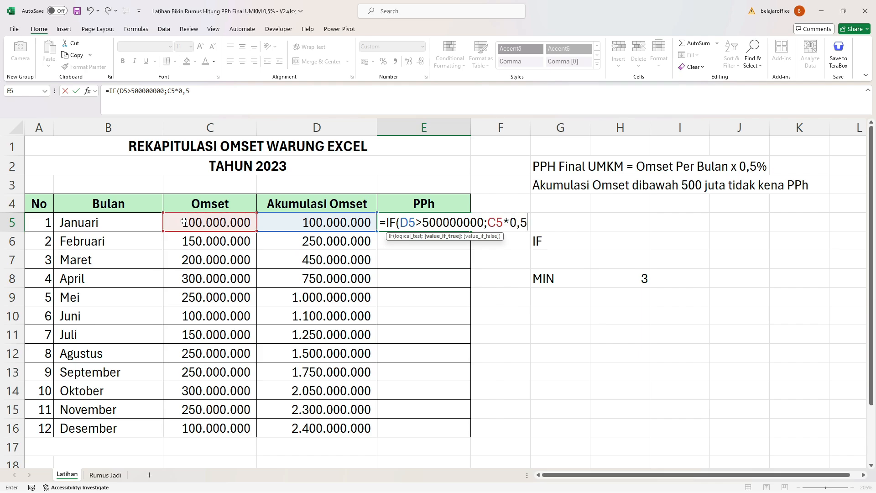
text(%;)
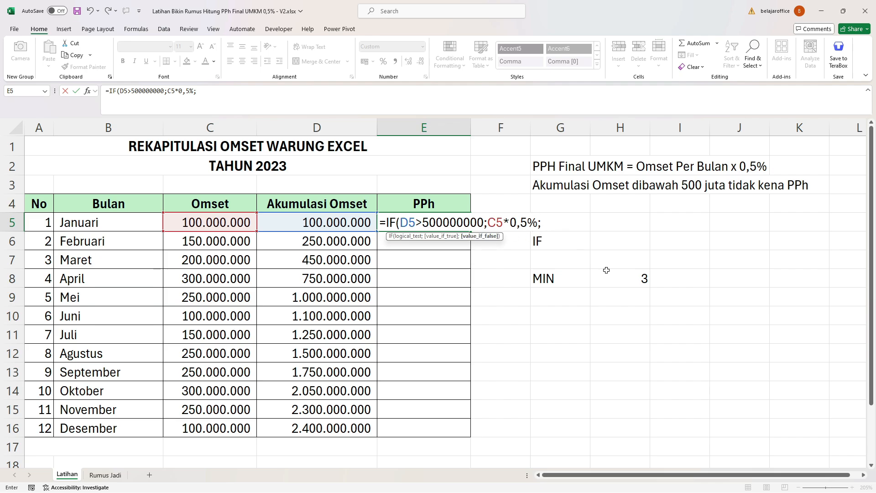
text(0))
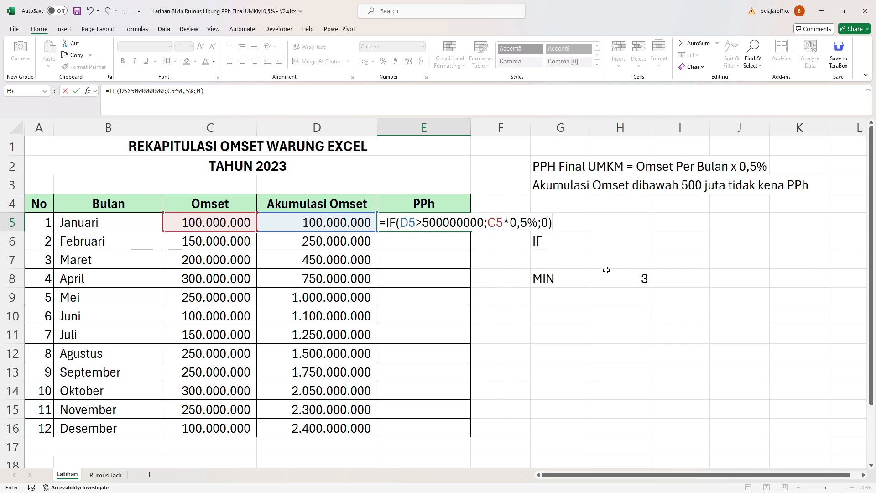
key(Return)
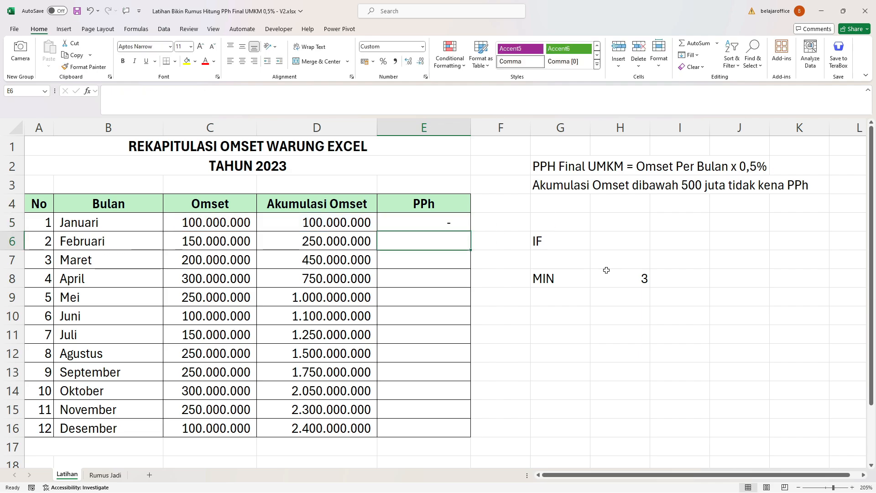
Review the IF formula in E5 and fill it down through E16.
click(431, 223)
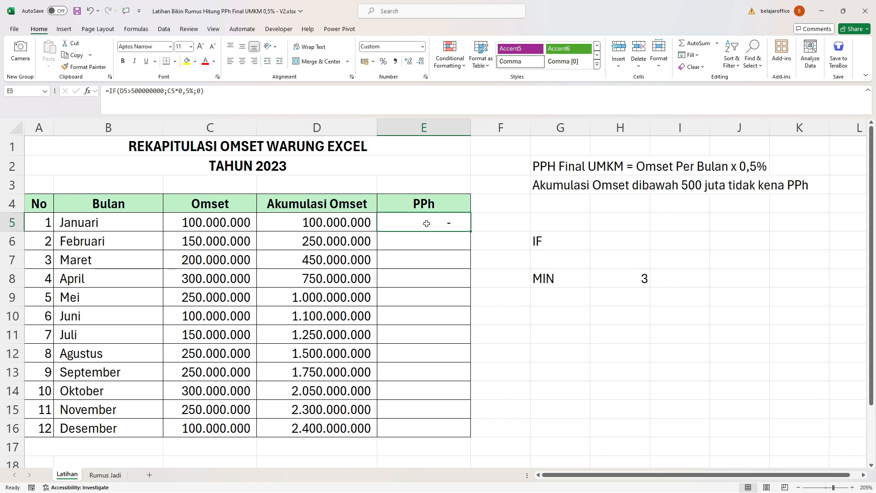
key(F2)
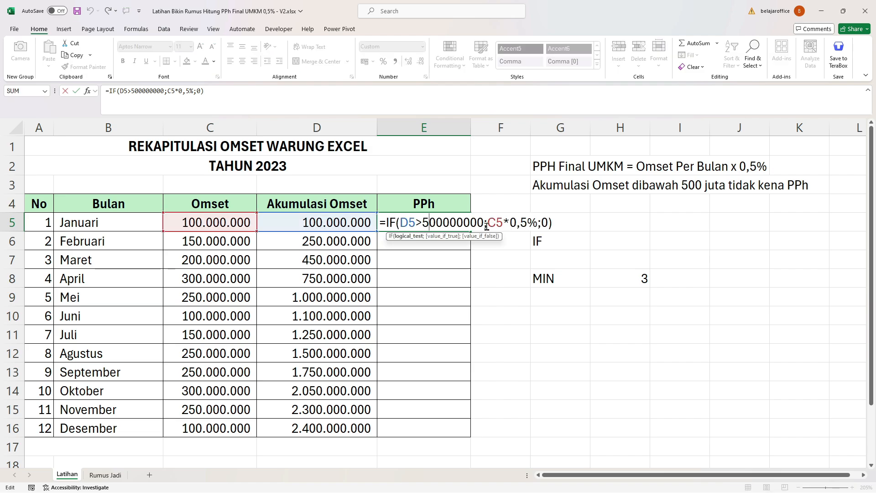
key(ctrl+Return)
drag(471, 231, 470, 437)
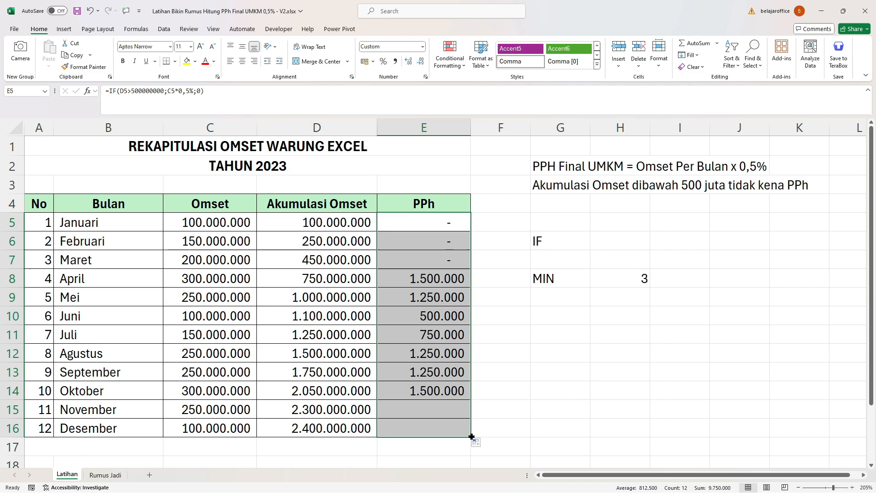
Review the PPh results in E5:E16, and inspect April's tax in E8 and its accumulated turnover formula in D8.
click(419, 267)
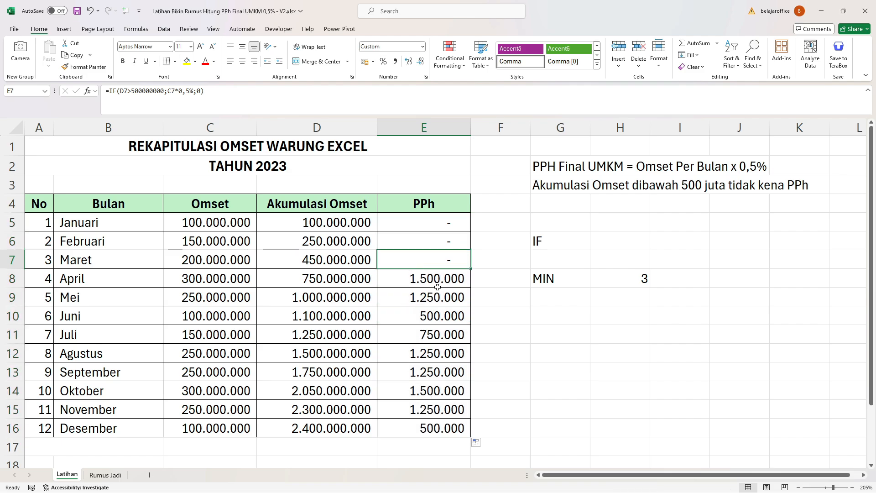
drag(444, 221, 442, 429)
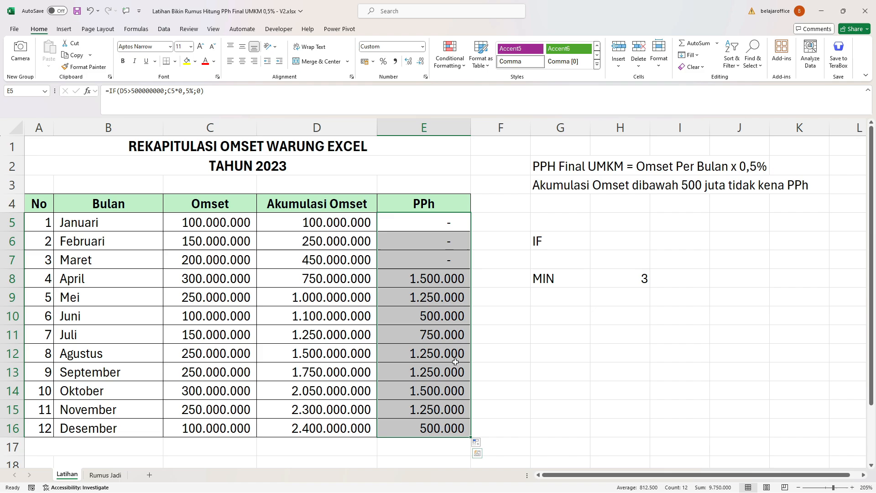
click(433, 278)
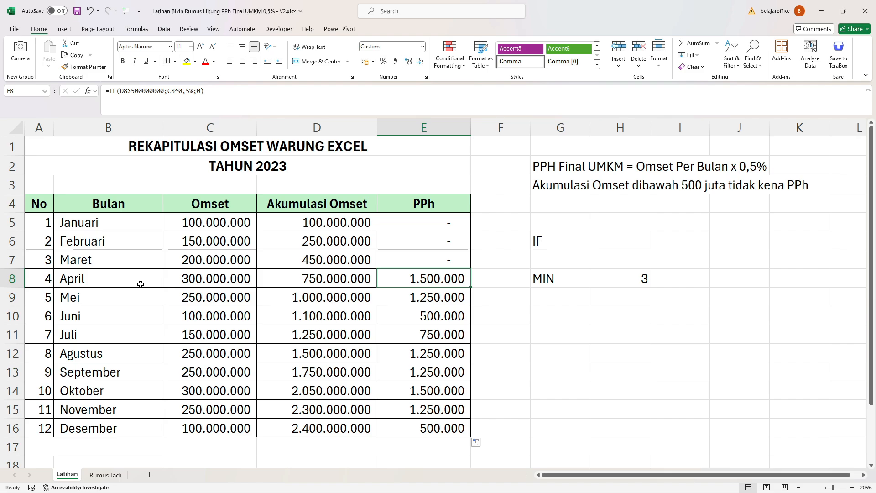
click(330, 282)
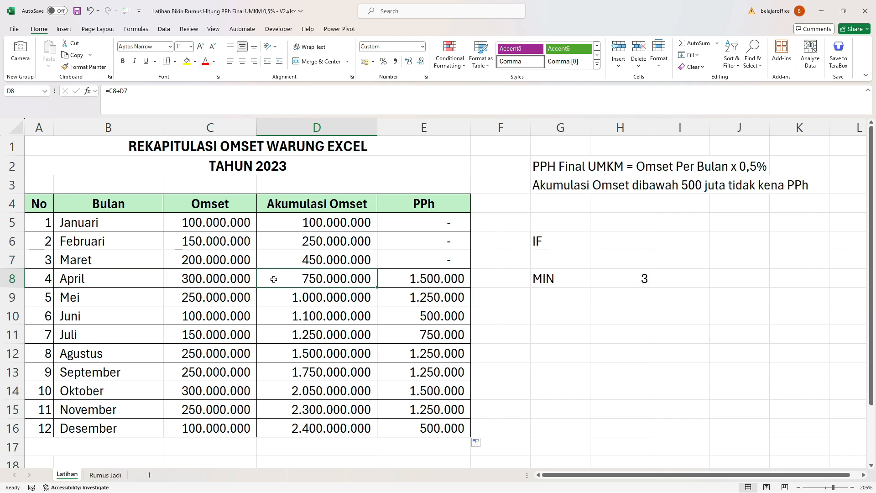
double_click(336, 278)
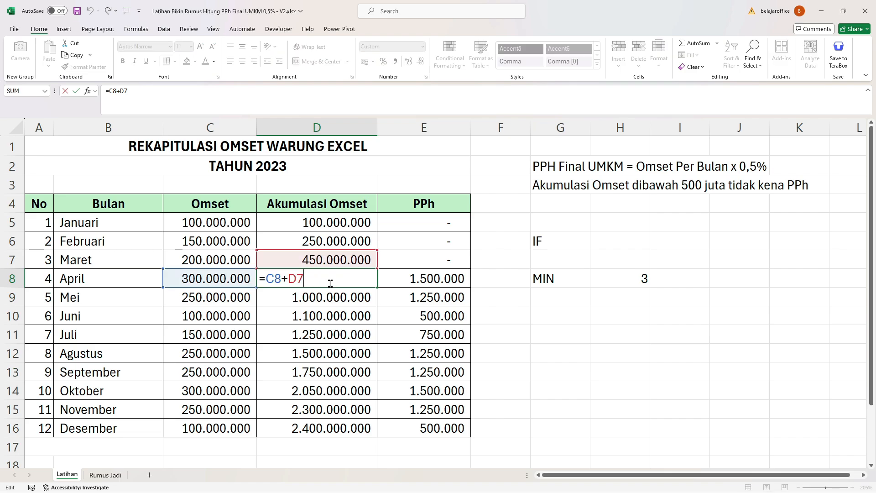
key(Escape)
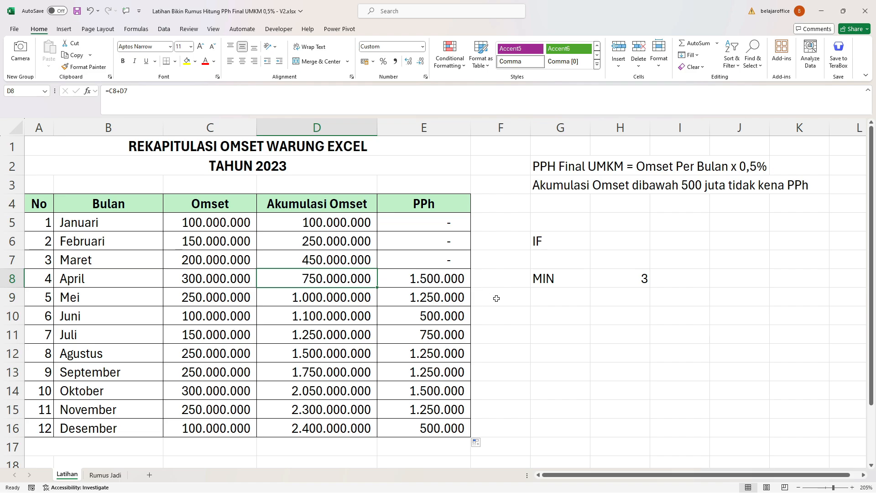
click(500, 313)
click(537, 312)
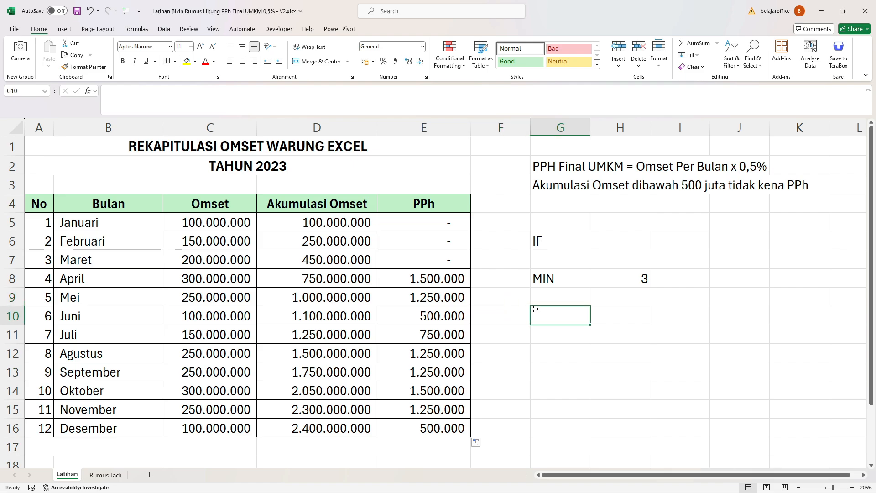
text(=)
click(348, 278)
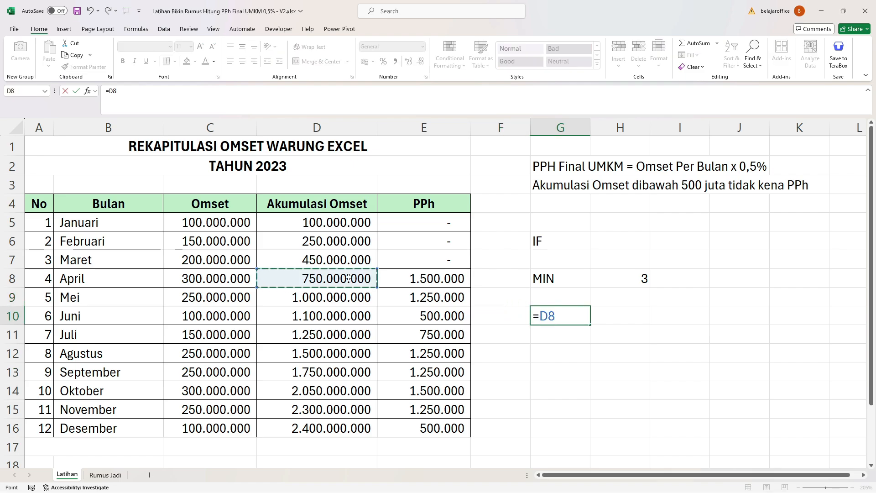
text(-5000)
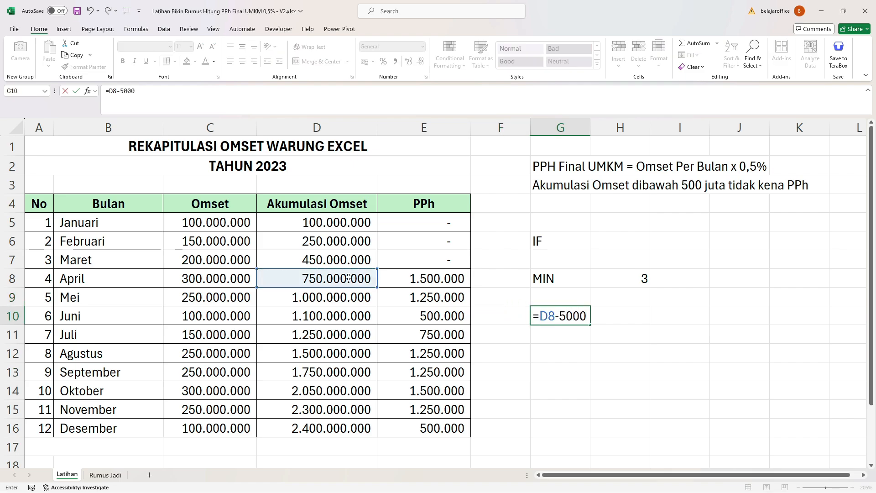
text(00000)
key(Return)
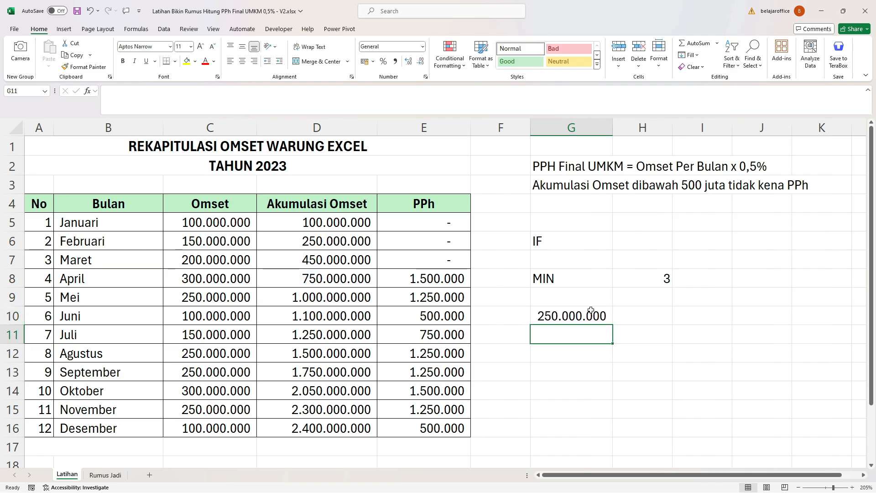
click(589, 312)
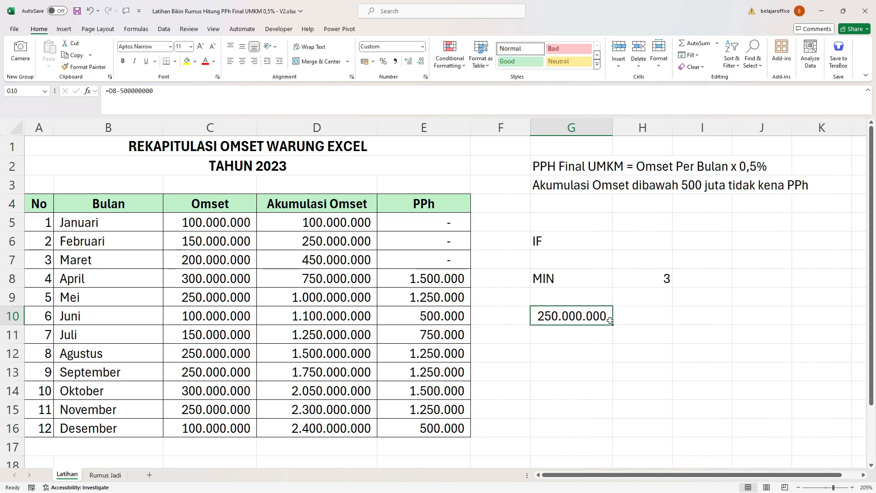
Enter the formula =G10*0,5% in H10 to calculate the tax on that excess, and compare it with April's PPh in E8.
click(634, 314)
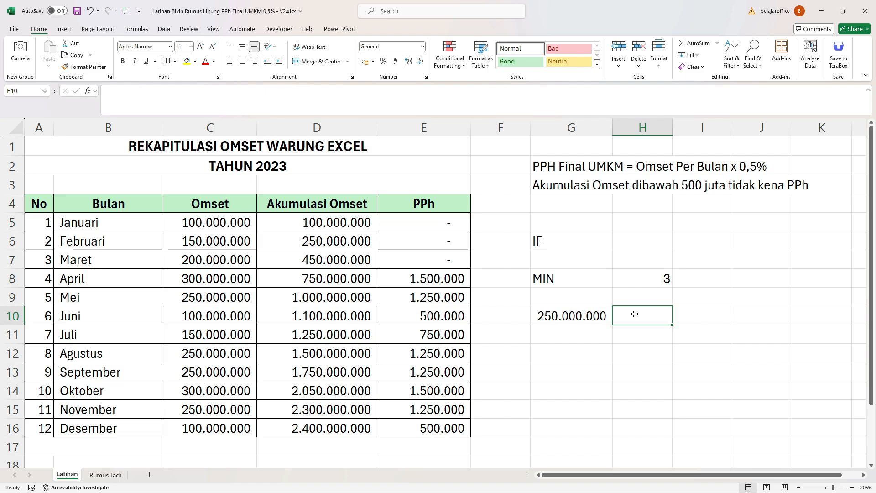
double_click(626, 316)
text(=)
click(591, 312)
text(*)
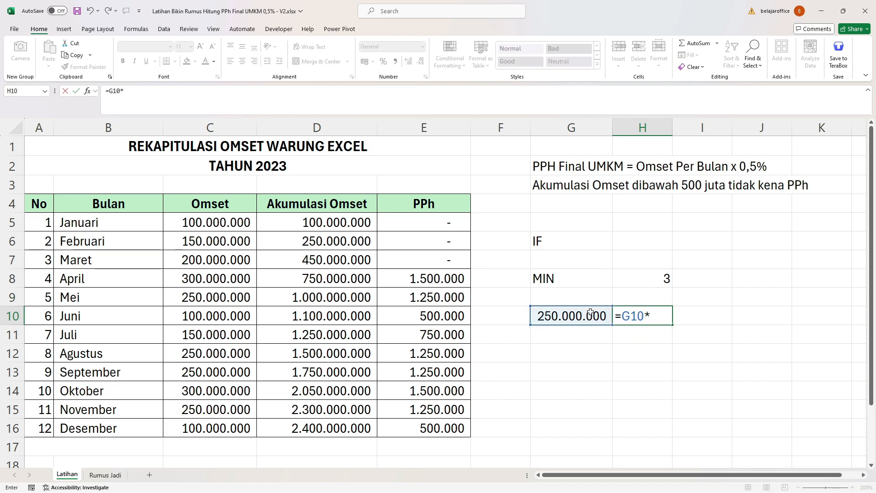
text(0,5%)
key(Return)
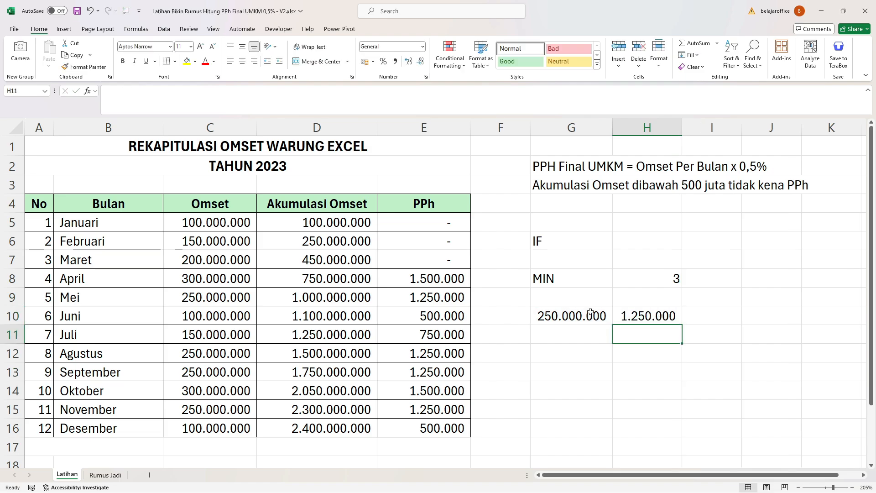
click(636, 315)
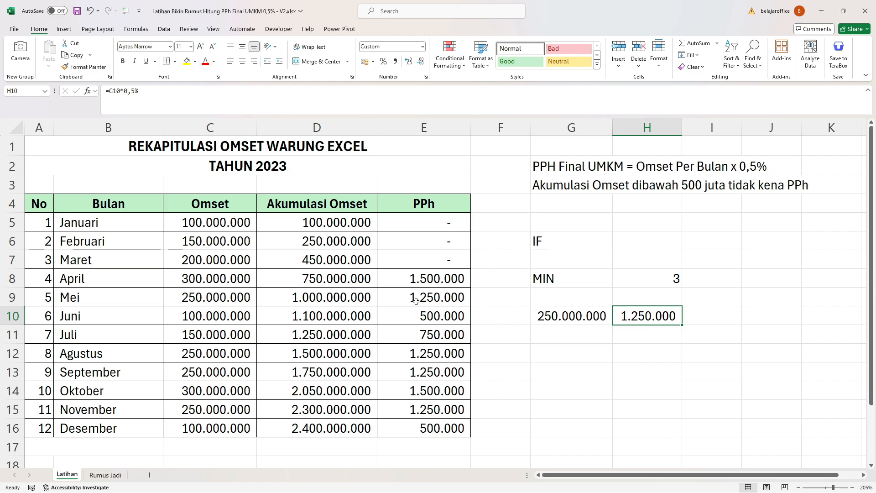
click(416, 283)
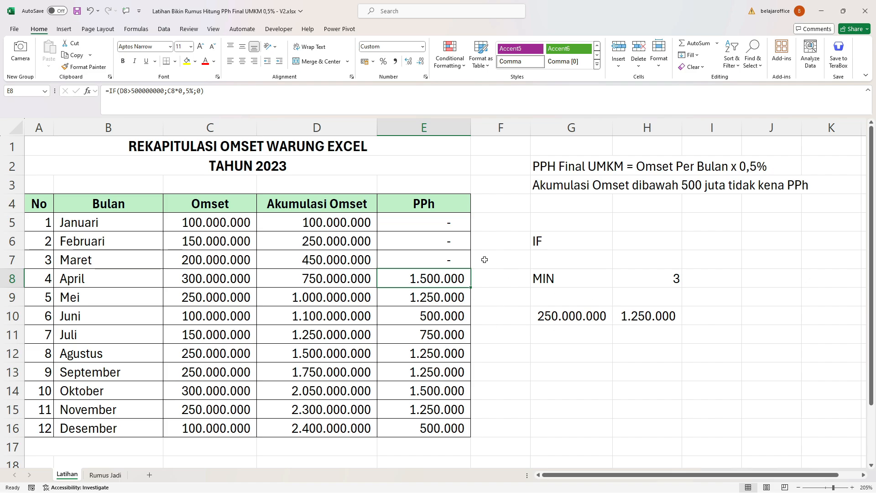
Replace the C5*0,5%;0 part of the IF formula in E5 with the start of a MIN function.
double_click(428, 221)
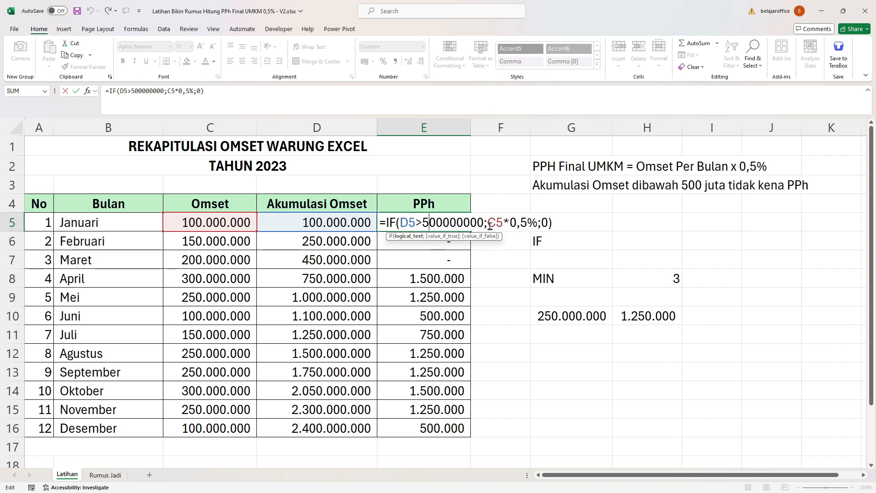
drag(487, 224, 533, 226)
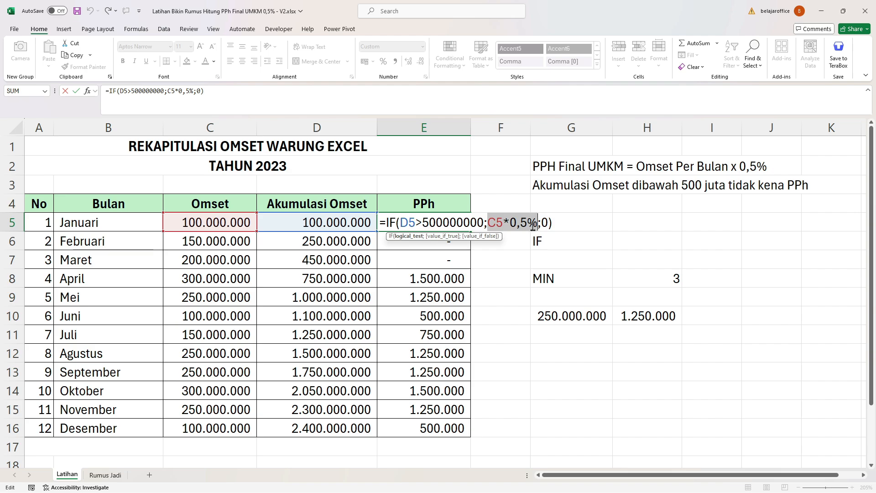
click(487, 221)
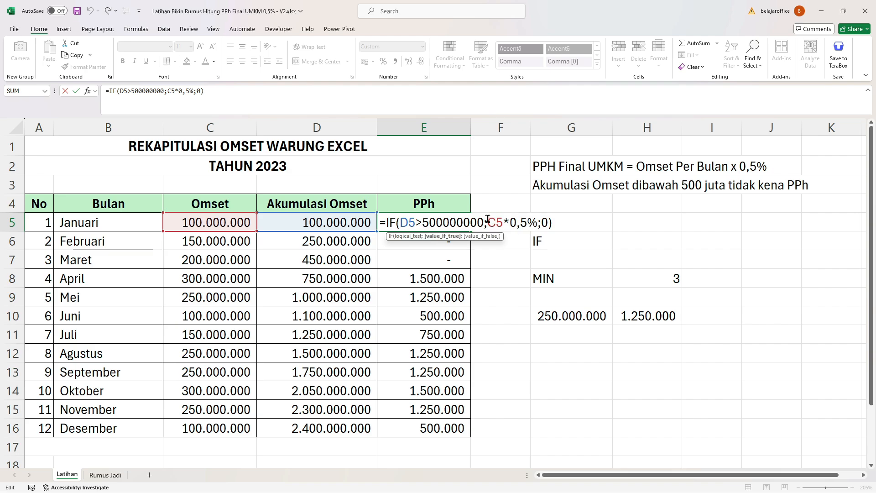
drag(488, 220, 547, 224)
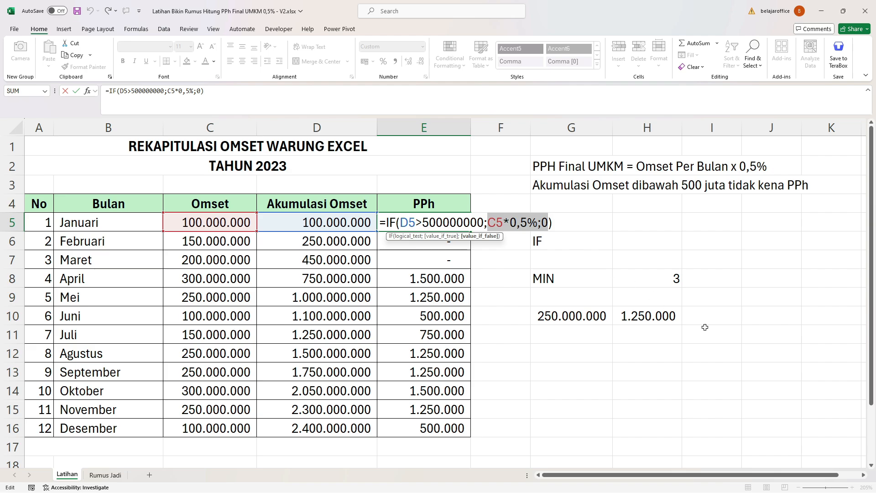
key(BackSpace)
text(MIN)
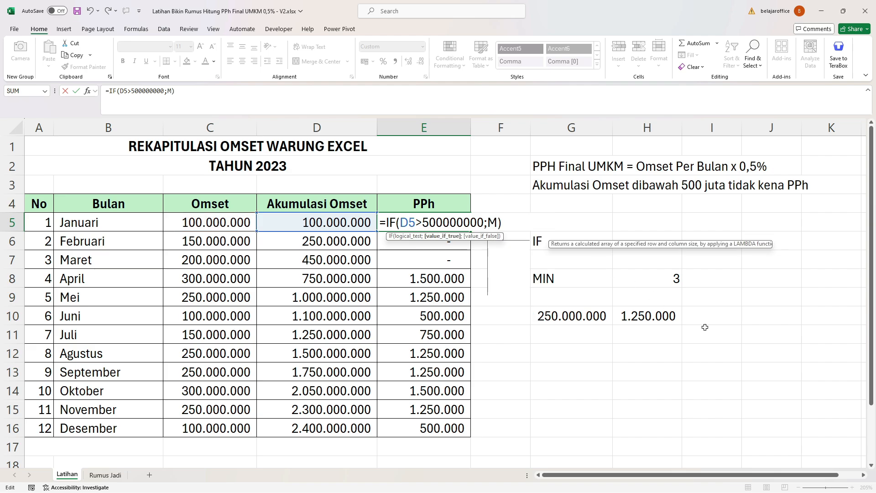
text(()
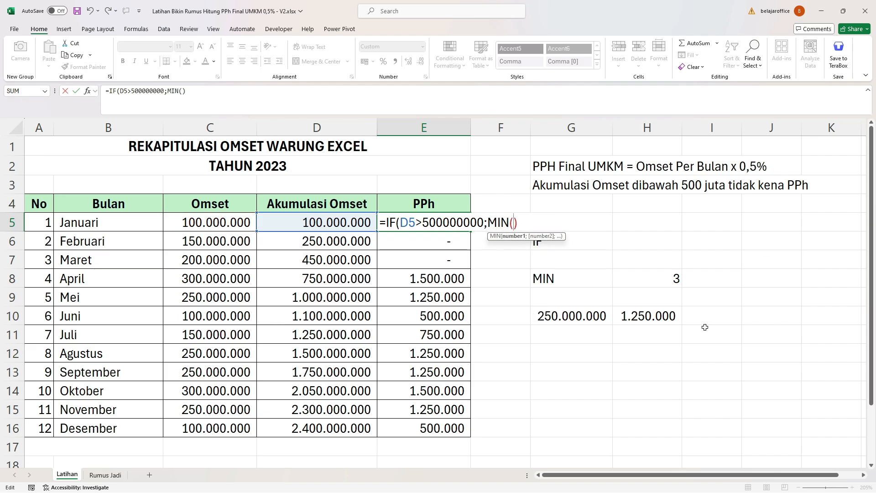
key(Delete)
text(()
click(353, 222)
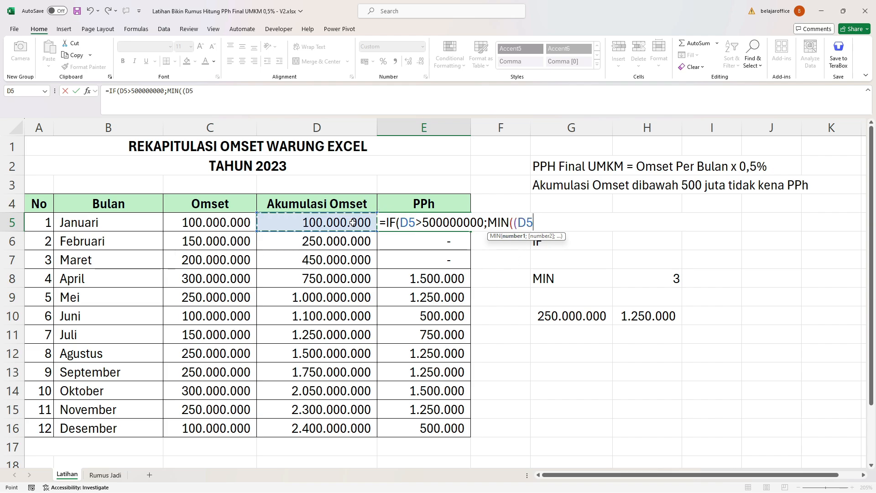
text(-500)
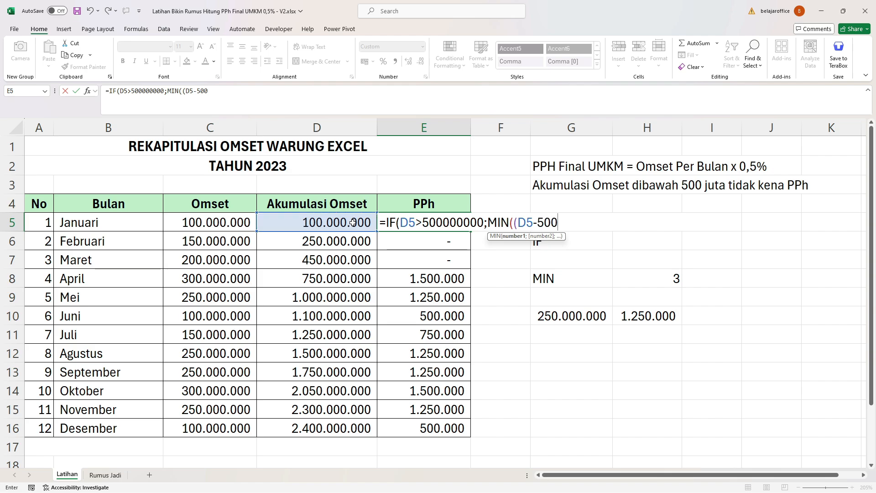
text(000000)
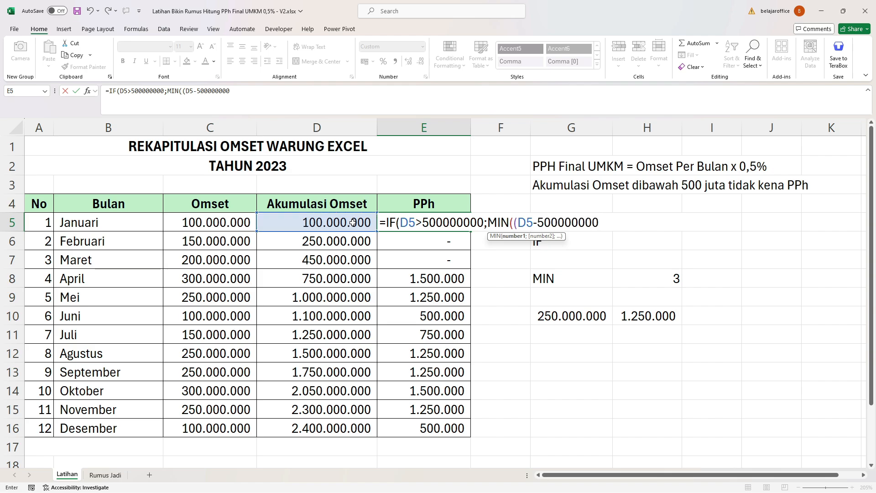
text()*)
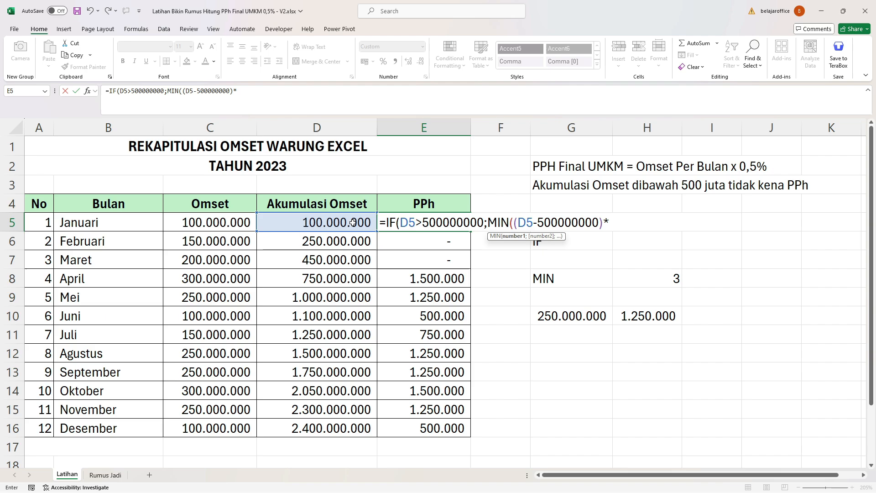
text(0,5%)
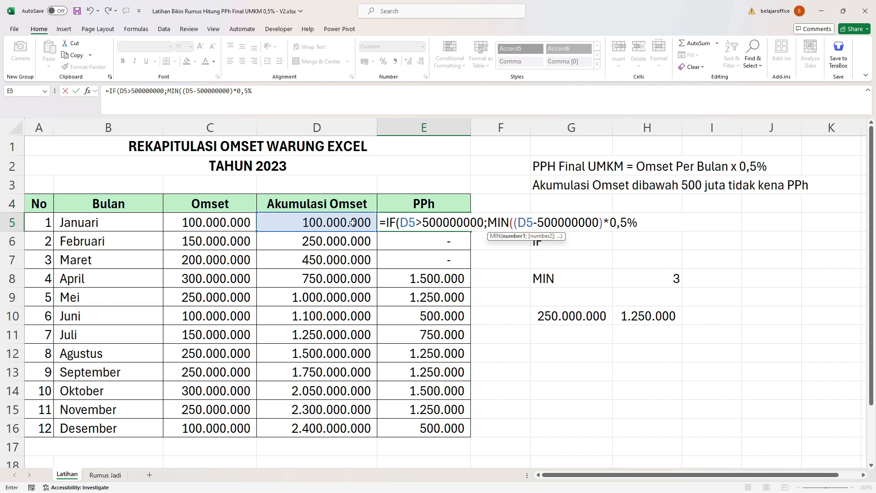
text(;)
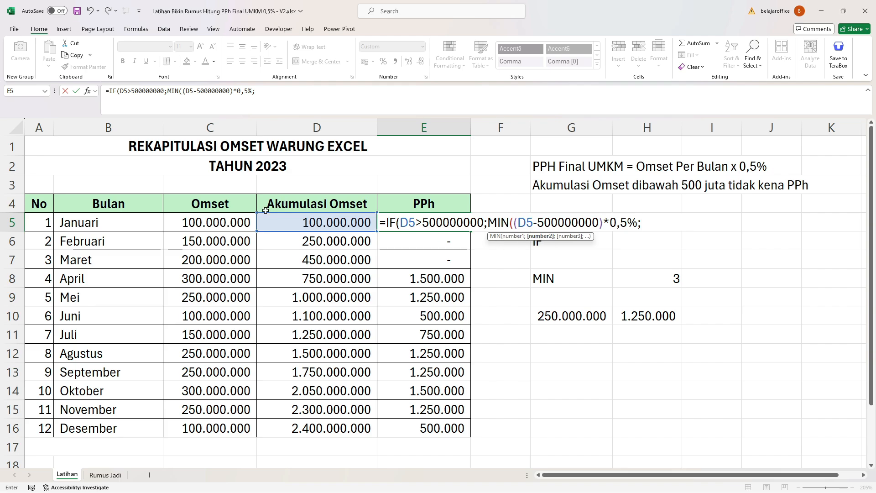
Add C5*0,5% as MIN's second argument and 0 as the IF's false value, completing the formula in E5.
click(200, 225)
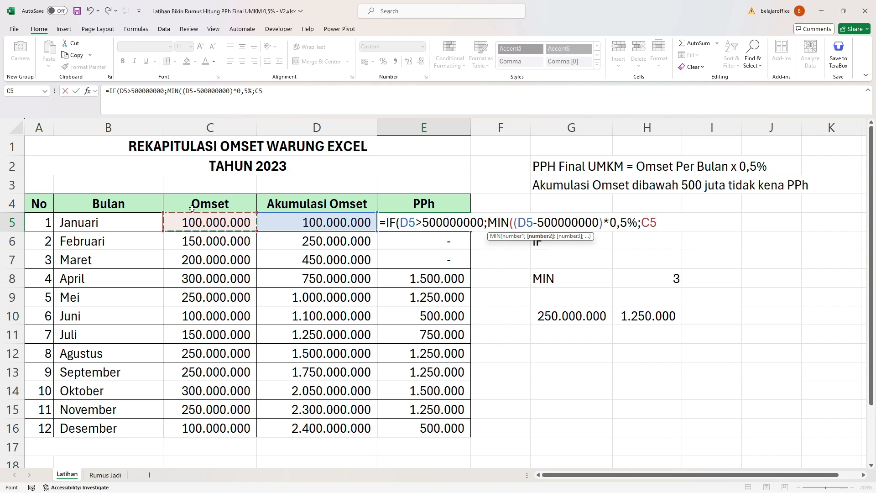
text(*0,5%)
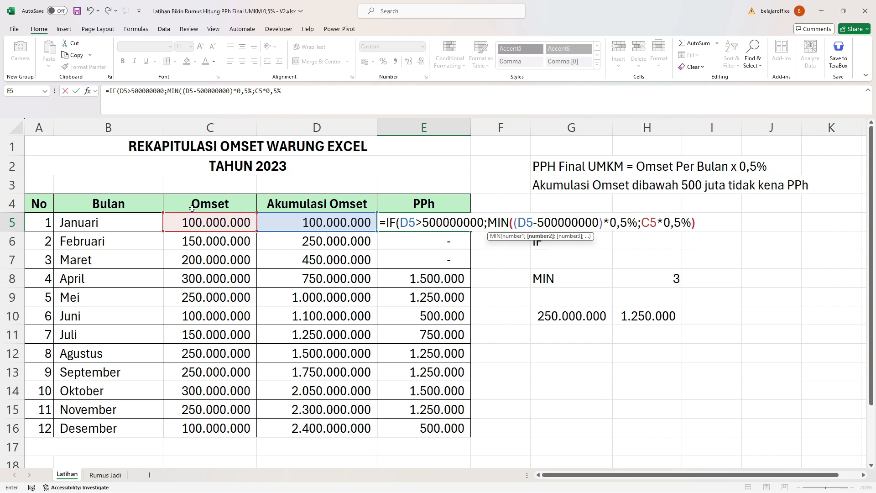
text())
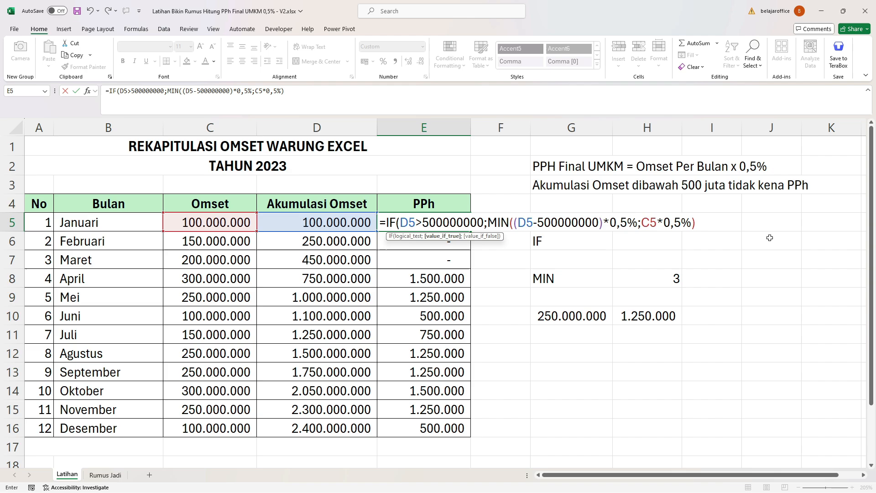
text(;0)
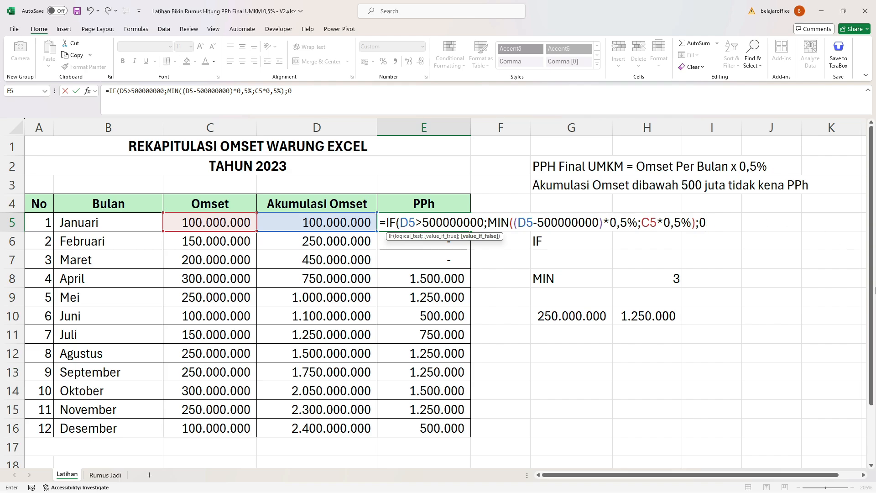
text())
key(Return)
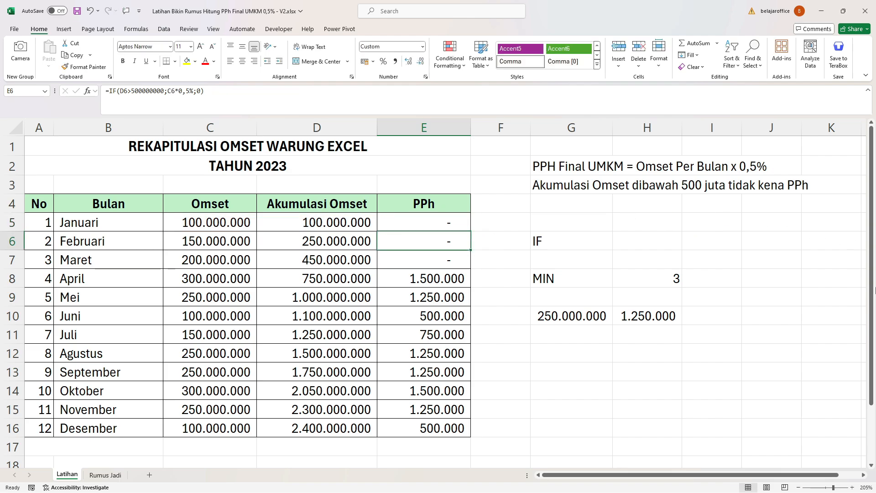
Fill the revised formula from E5 down through E16, and compare April's PPh in E8 with the check calculation in H10.
click(455, 226)
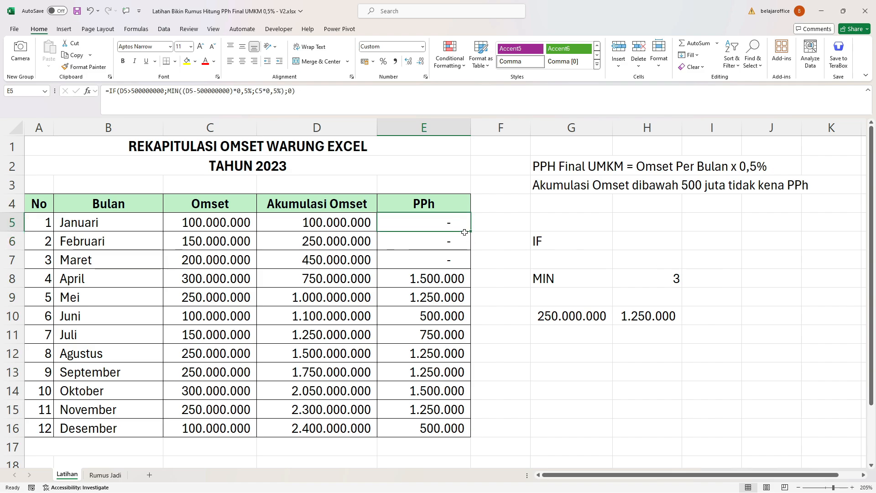
drag(471, 230, 461, 428)
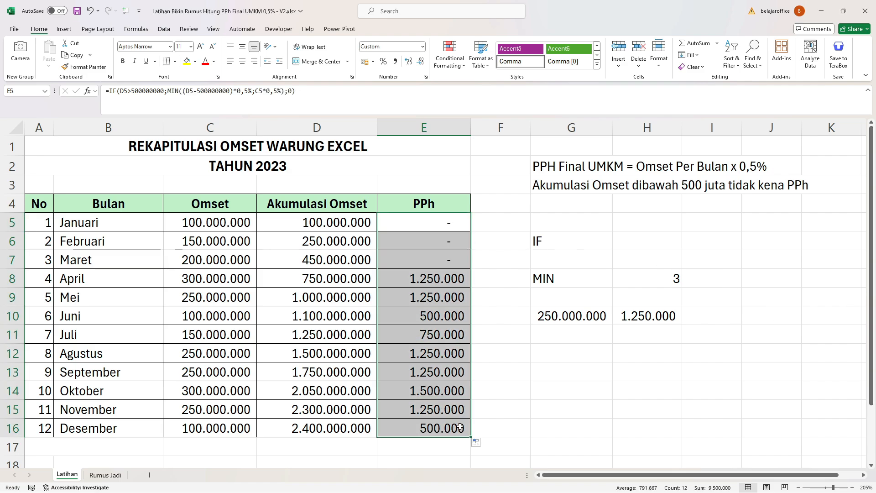
click(437, 279)
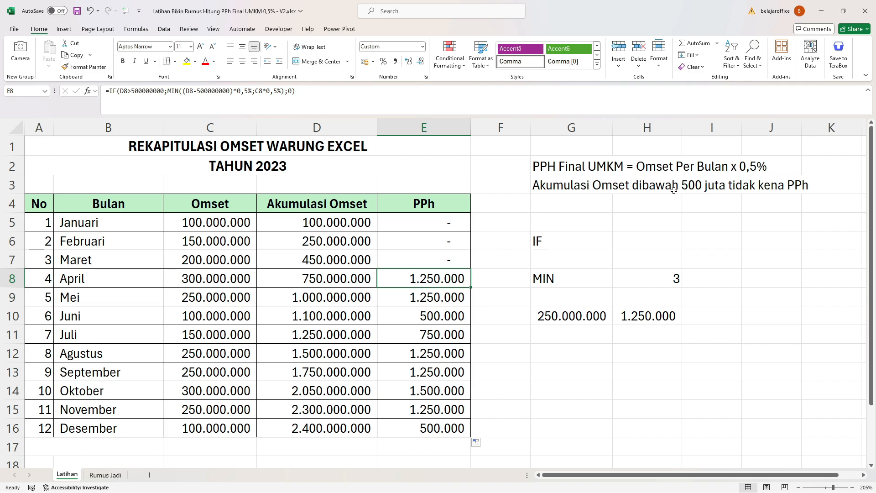
click(651, 318)
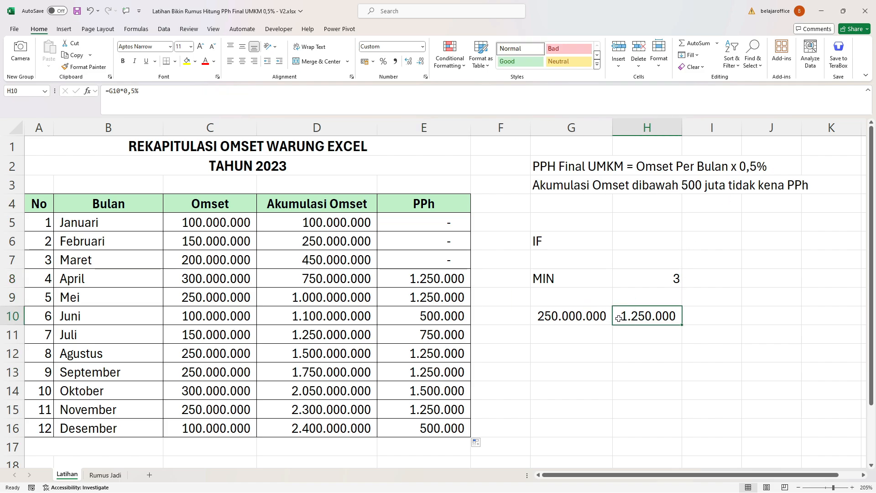
click(413, 281)
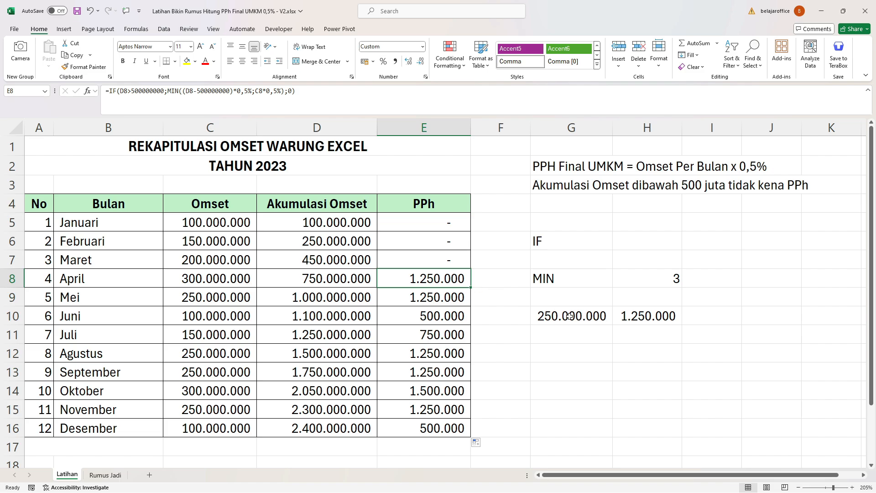
Review May's IF and MIN formula in E9 and the PPh results for June through December in E10:E16.
double_click(438, 298)
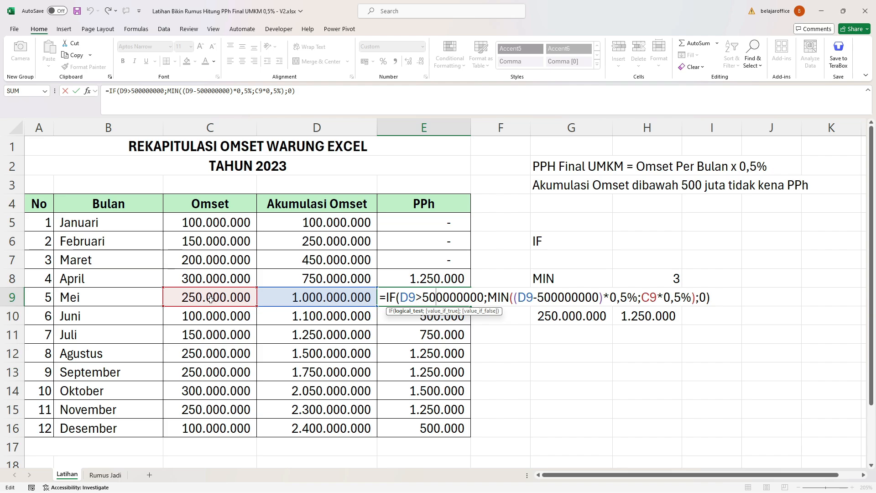
key(ctrl+Return)
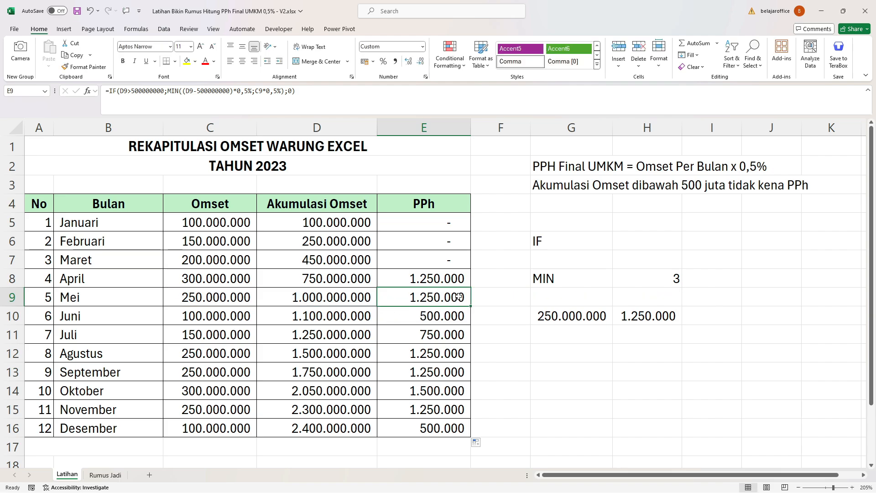
drag(449, 314, 447, 391)
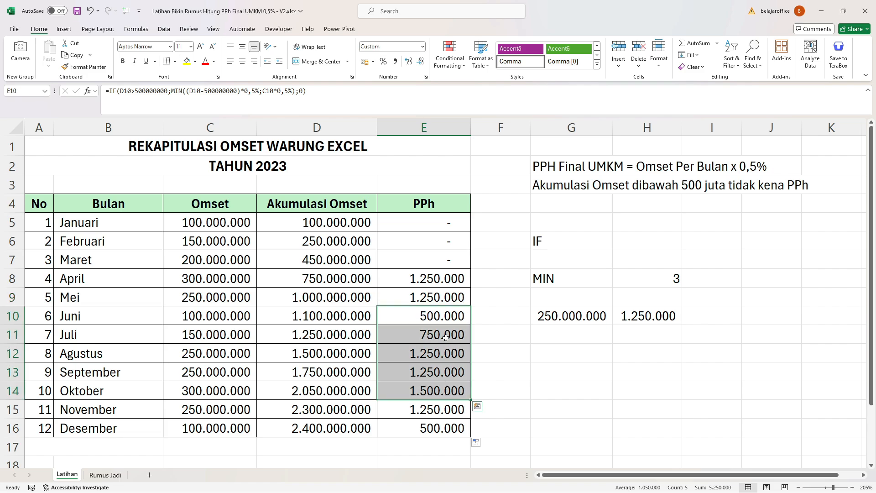
drag(447, 320, 449, 408)
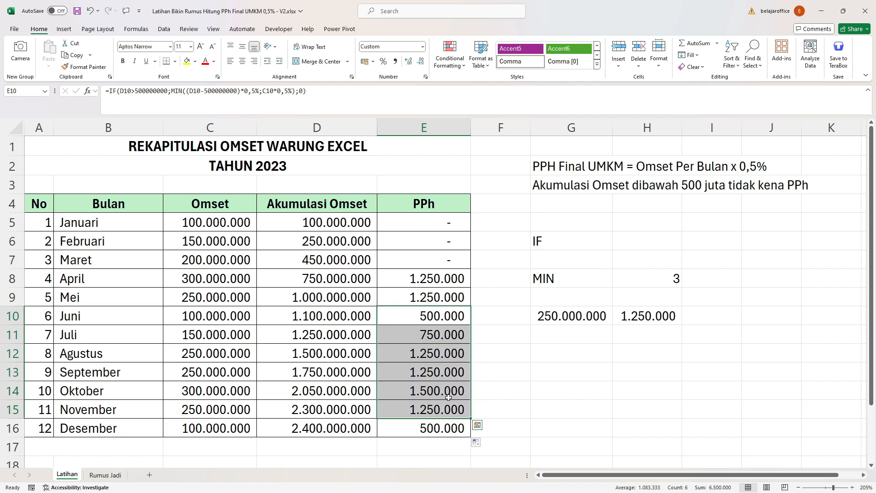
click(445, 427)
Total the year's PPh in E17 with the formula =SUM(E5:E16).
click(576, 405)
scroll(448, 384, down, 1)
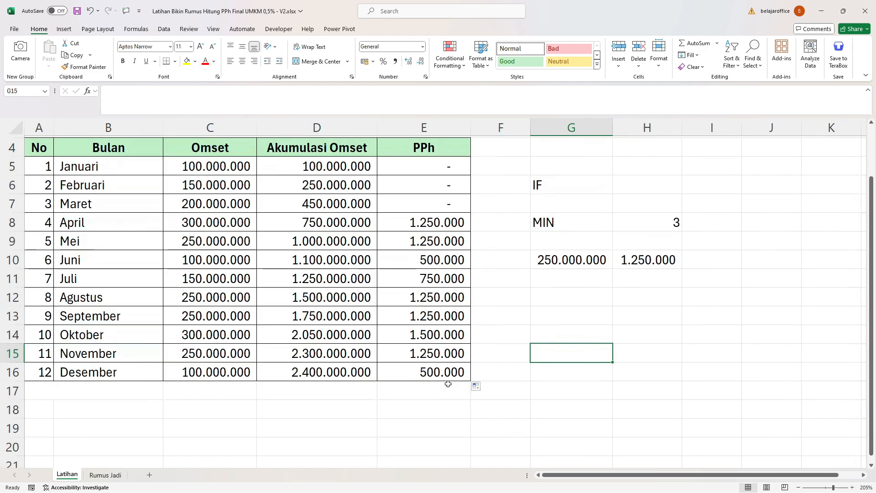
click(440, 388)
scroll(503, 331, up, 1)
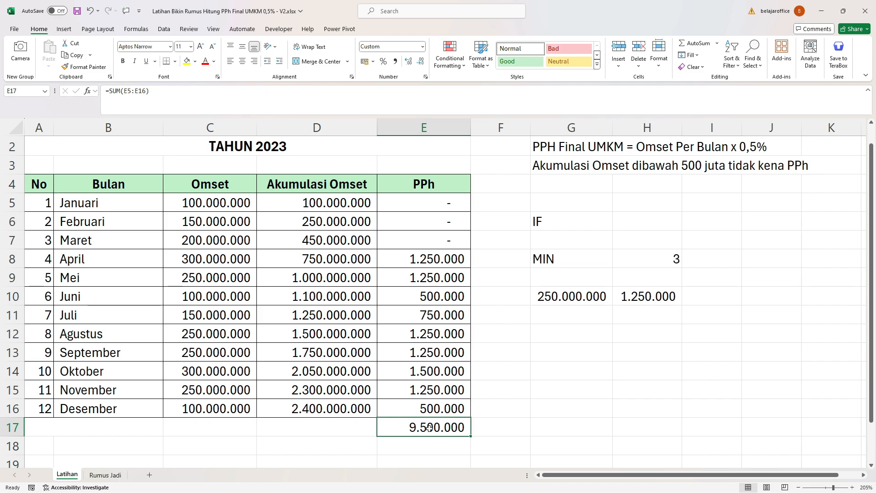
click(534, 409)
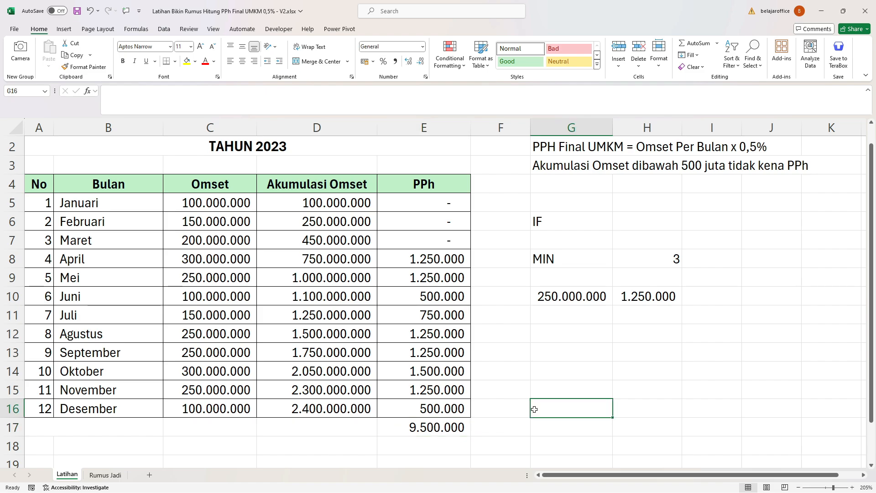